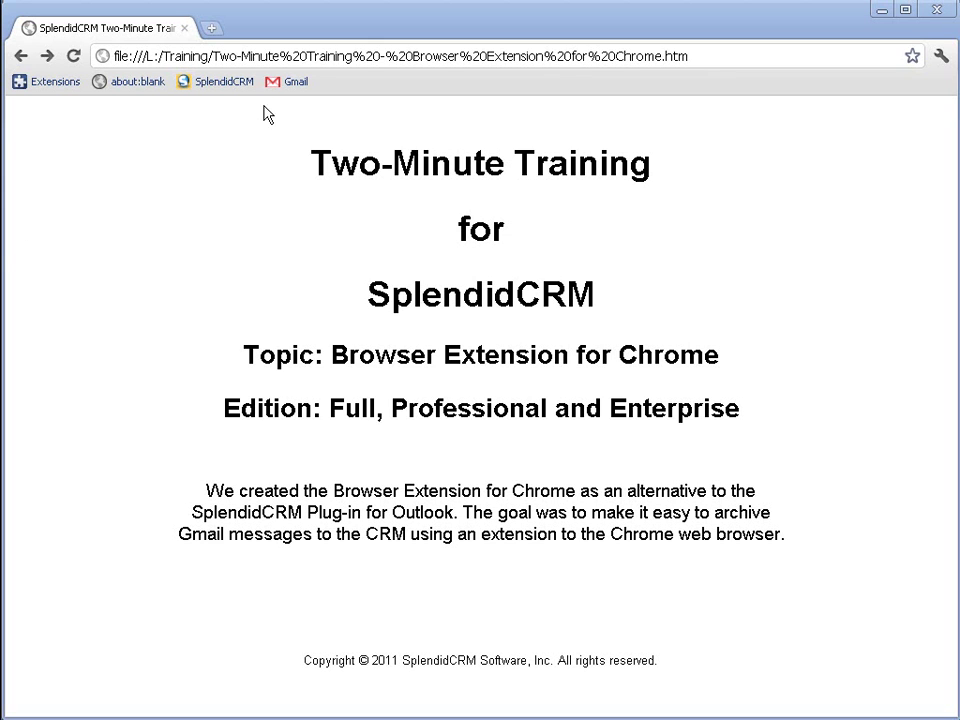
pyautogui.click(287, 86)
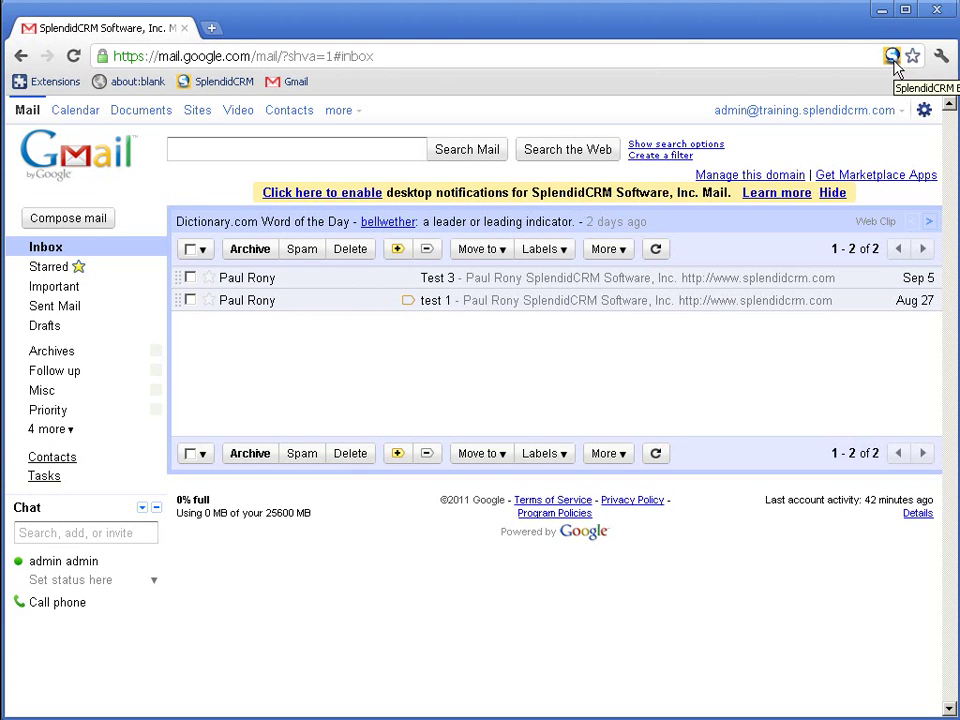
pyautogui.click(892, 58)
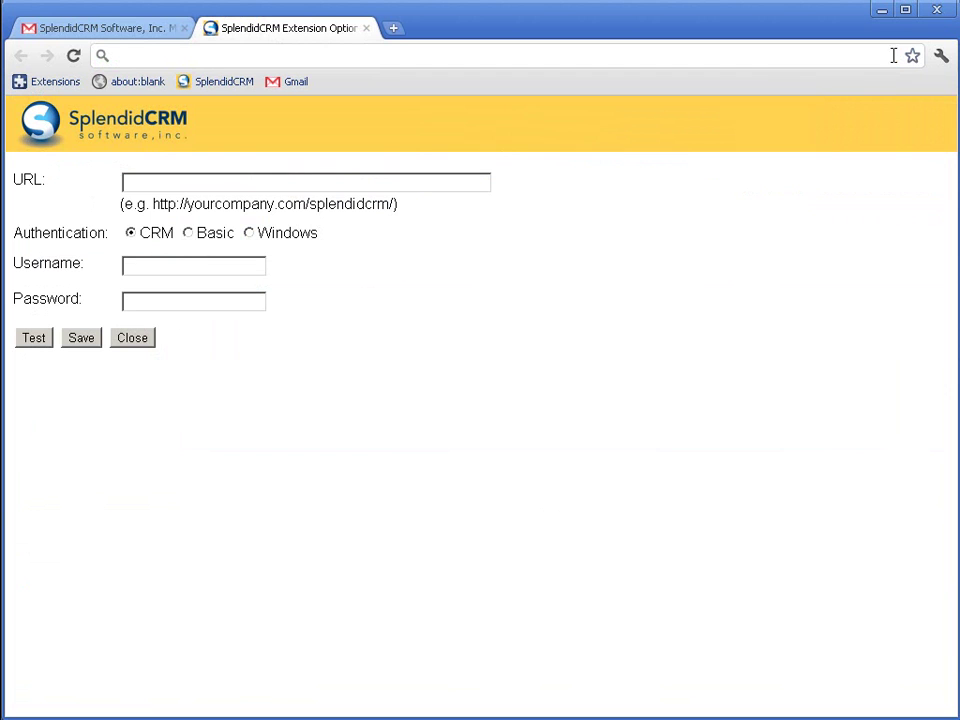
pyautogui.click(233, 179)
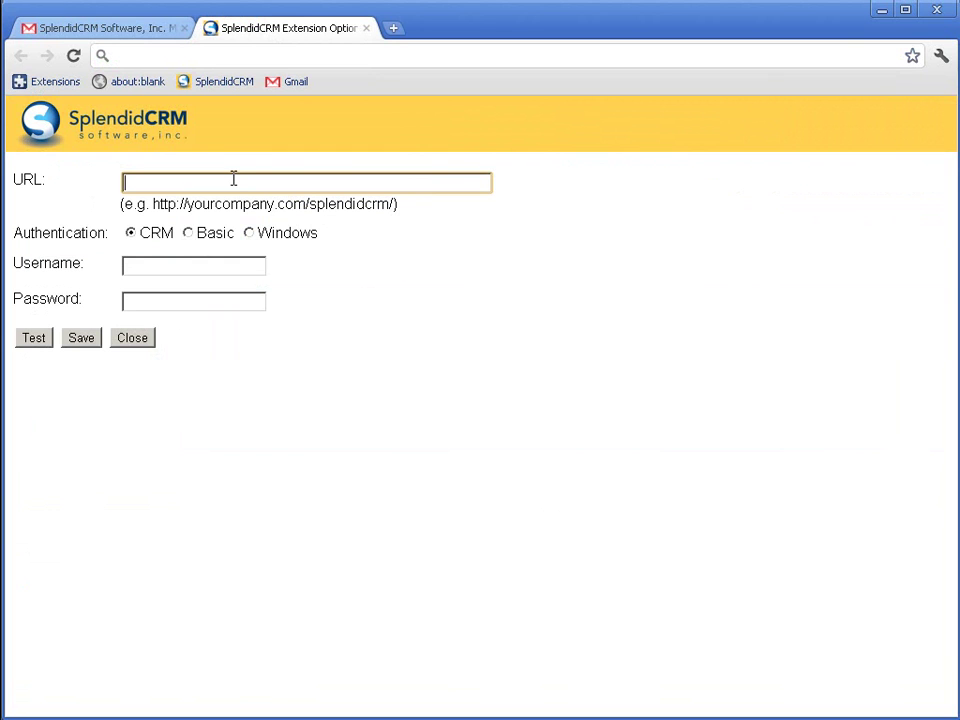
pyautogui.write('http://training.sp')
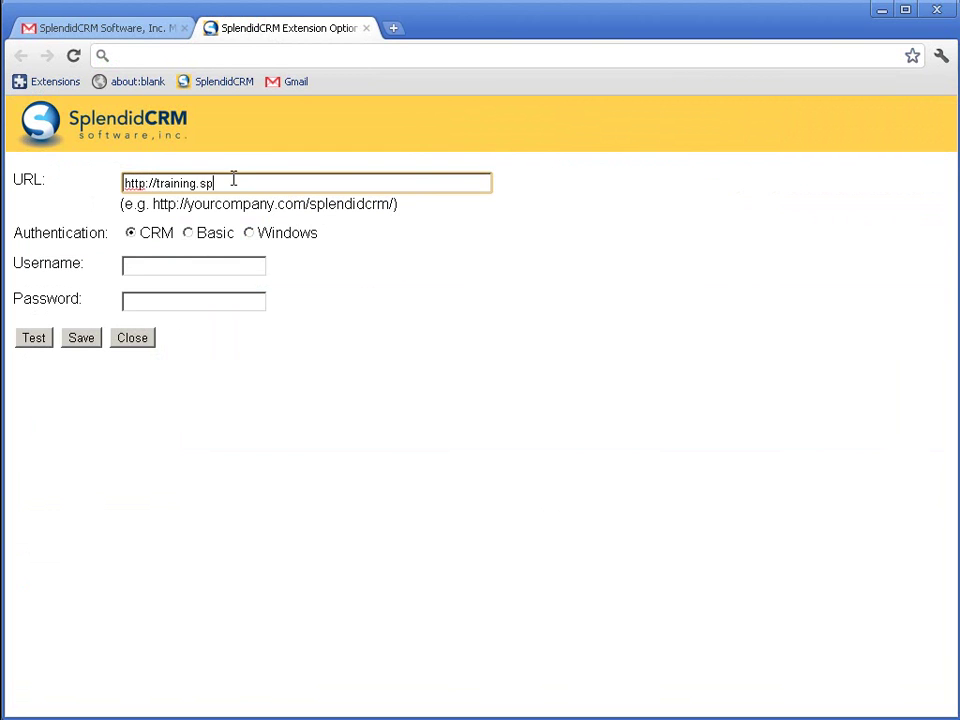
pyautogui.write('lendidcrm.com')
# Enter the username admin and the account password with CRM authentication, test the login, and save the extension options
pyautogui.press('Tab')
pyautogui.press('Tab')
pyautogui.write('adm')
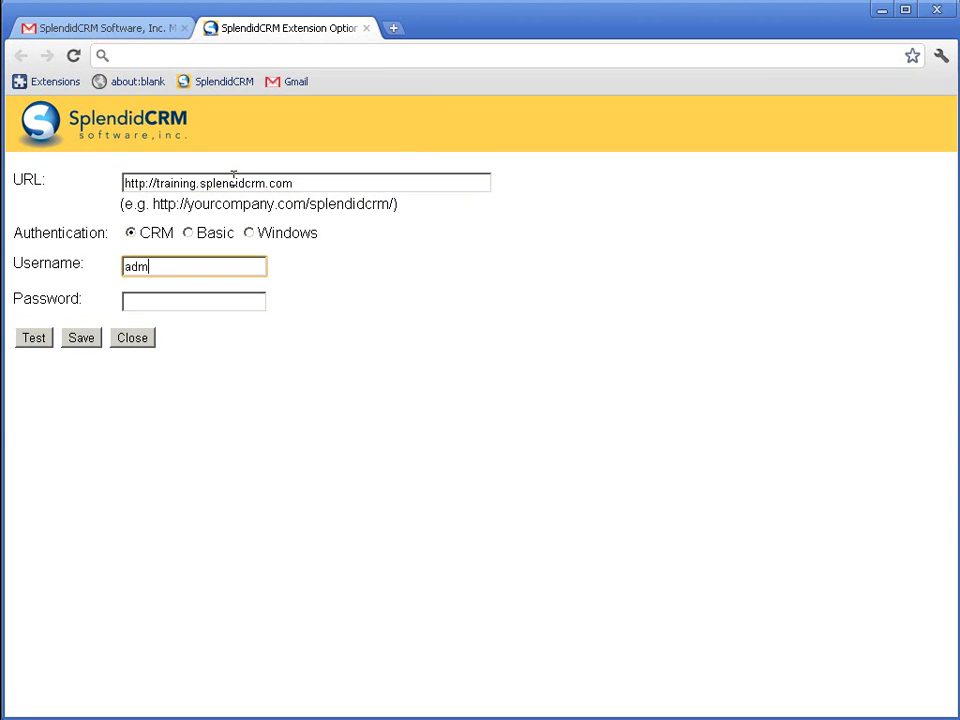
pyautogui.write('in')
pyautogui.press('Tab')
pyautogui.write('ad•••••••••••')
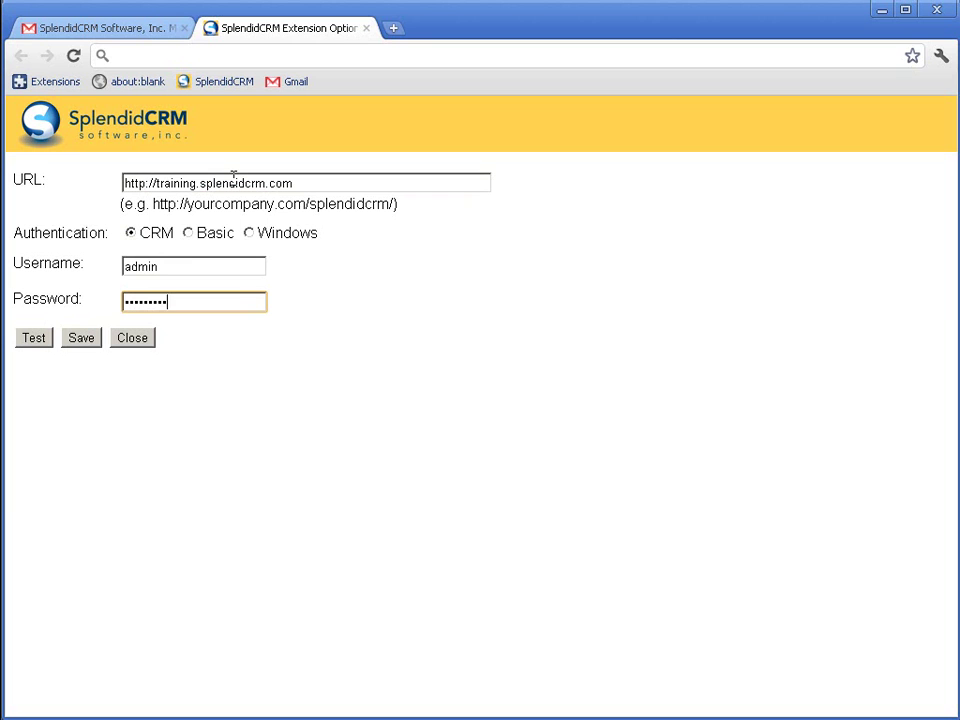
pyautogui.click(33, 340)
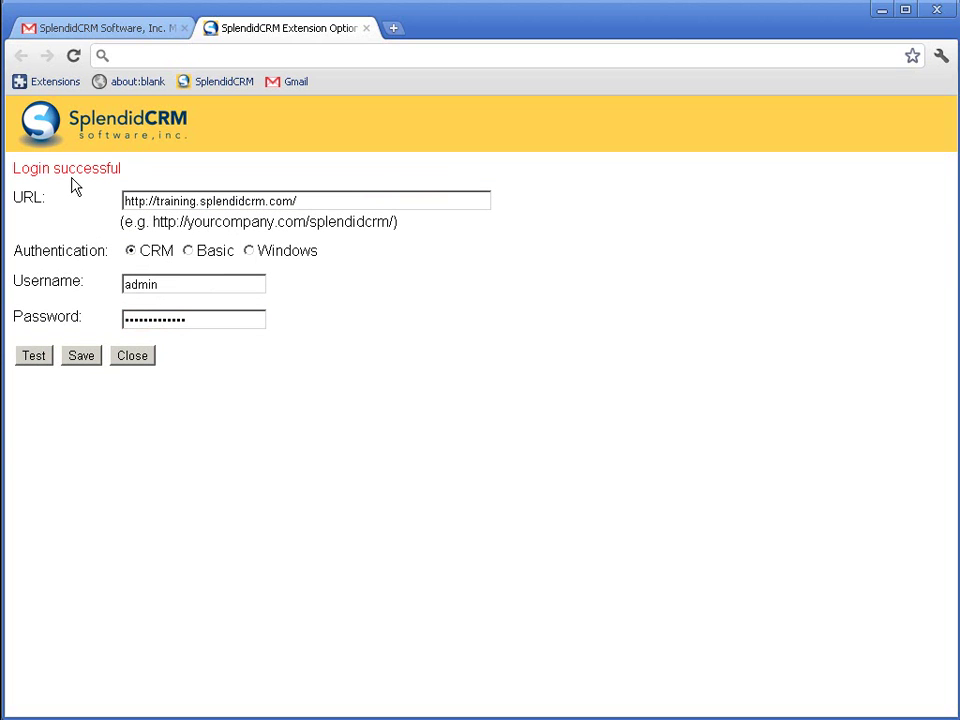
pyautogui.click(80, 357)
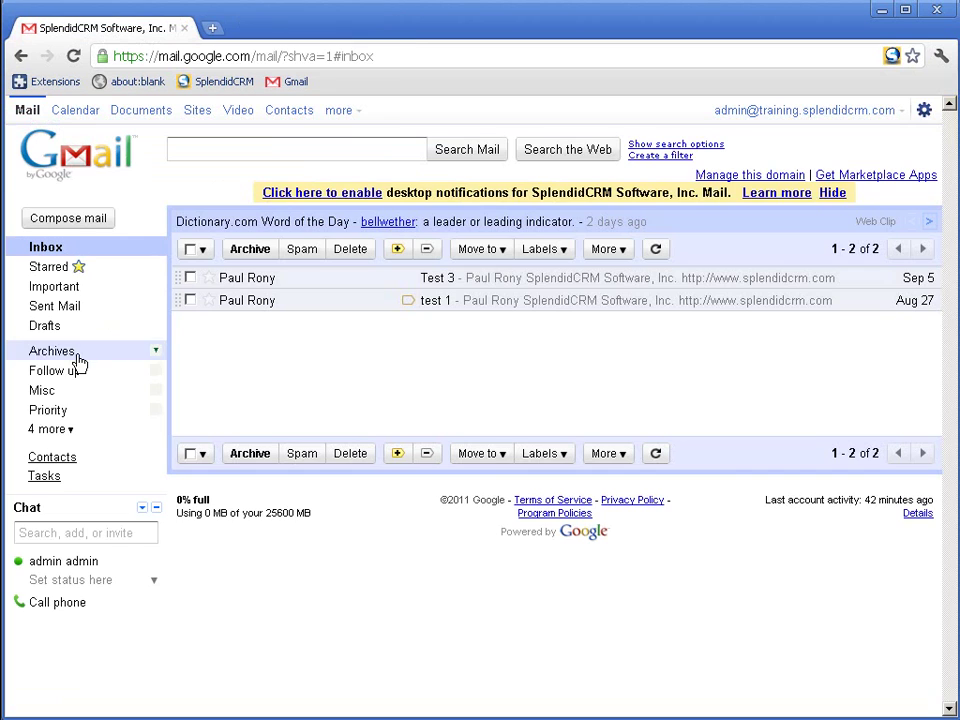
# Open the inbox email "test 1" and send it to SplendidCRM for archiving
pyautogui.click(317, 302)
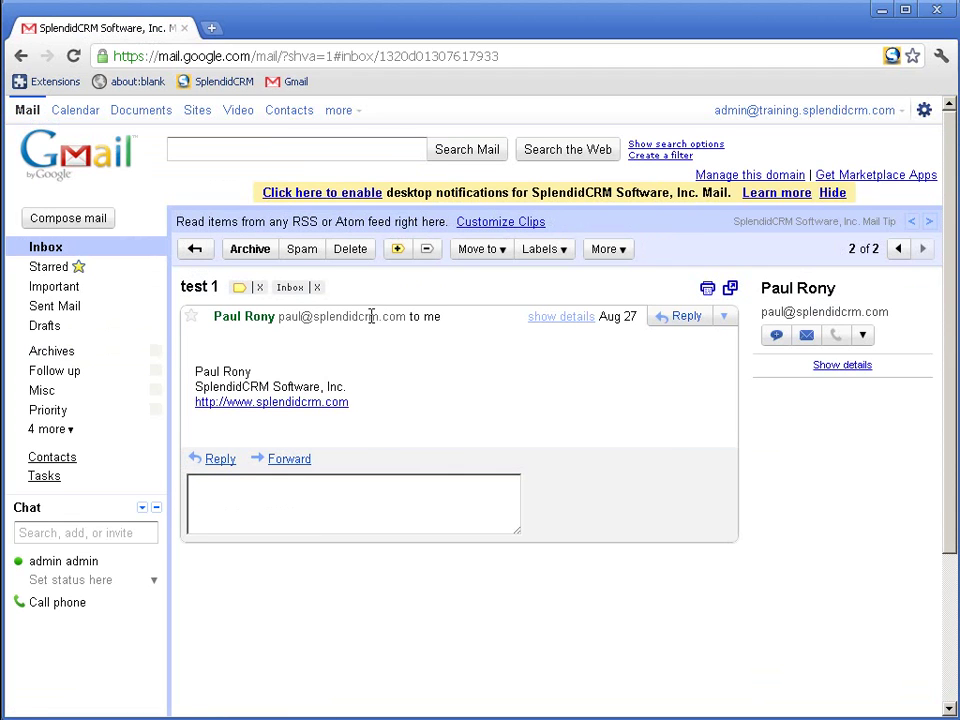
pyautogui.rightClick(408, 356)
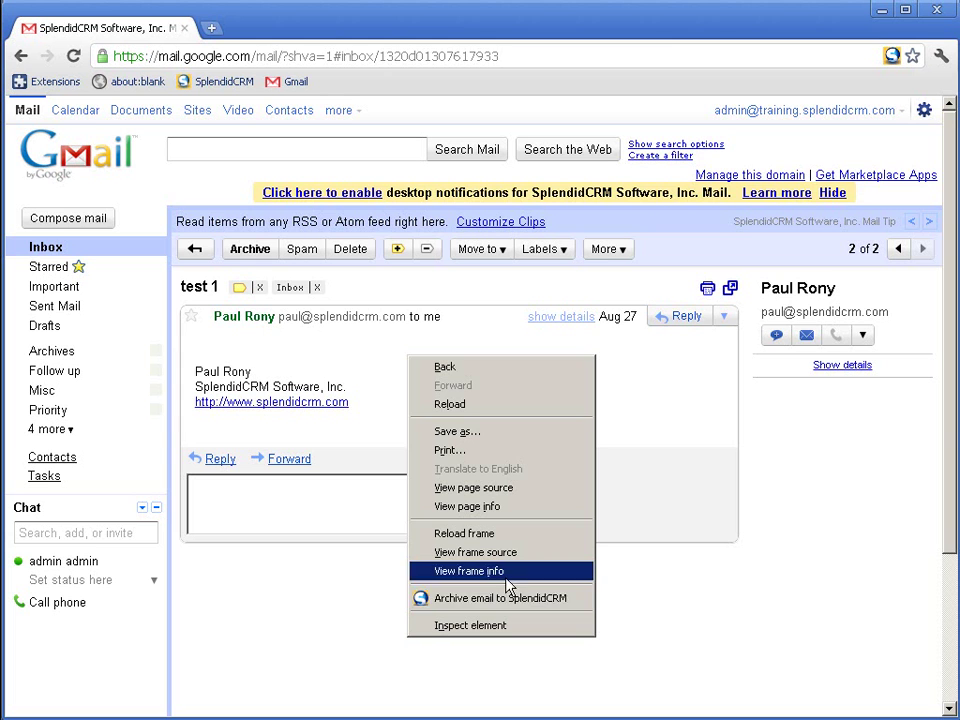
pyautogui.click(461, 598)
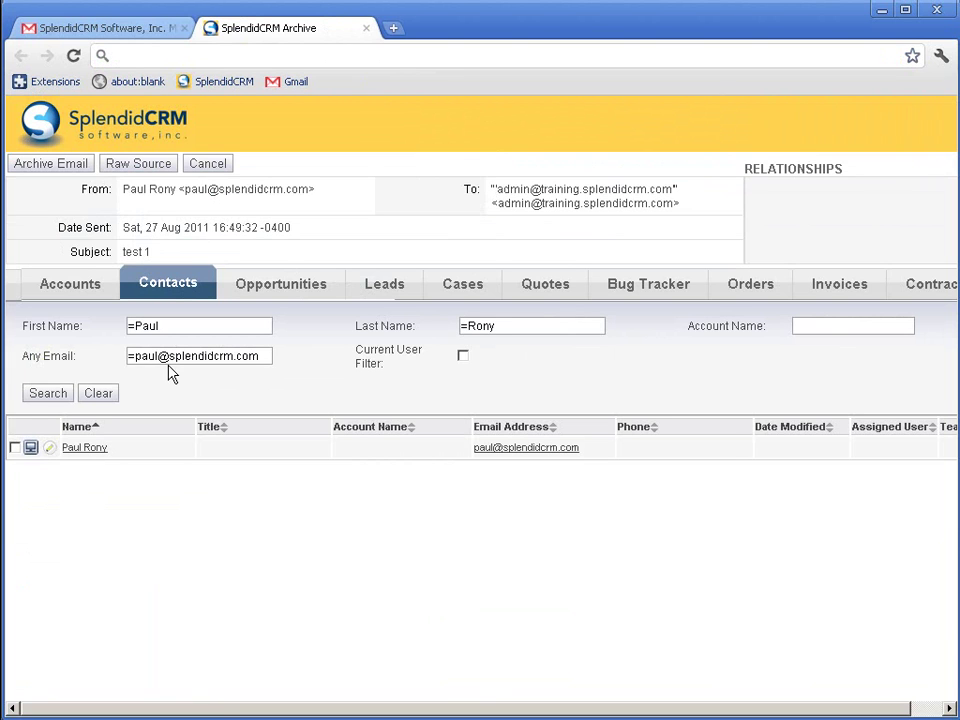
# Clear the First Name and Last Name filters in the contact search
pyautogui.click(264, 356)
pyautogui.click(506, 325)
pyautogui.click(64, 324)
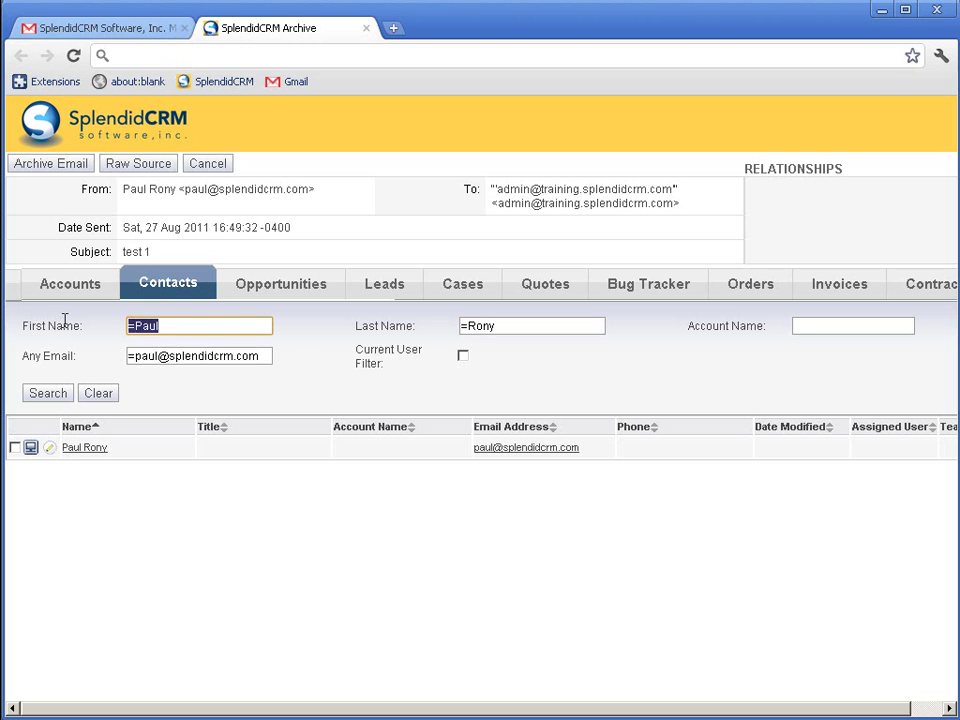
pyautogui.press('BackSpace')
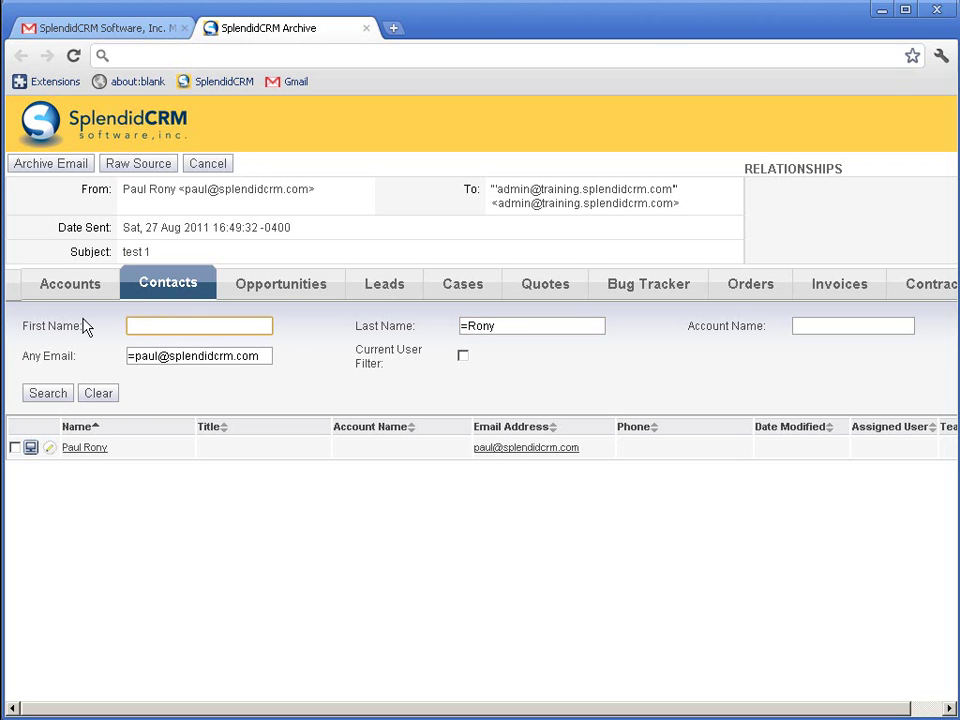
pyautogui.moveTo(531, 326); pyautogui.dragTo(352, 322)
pyautogui.press('BackSpace')
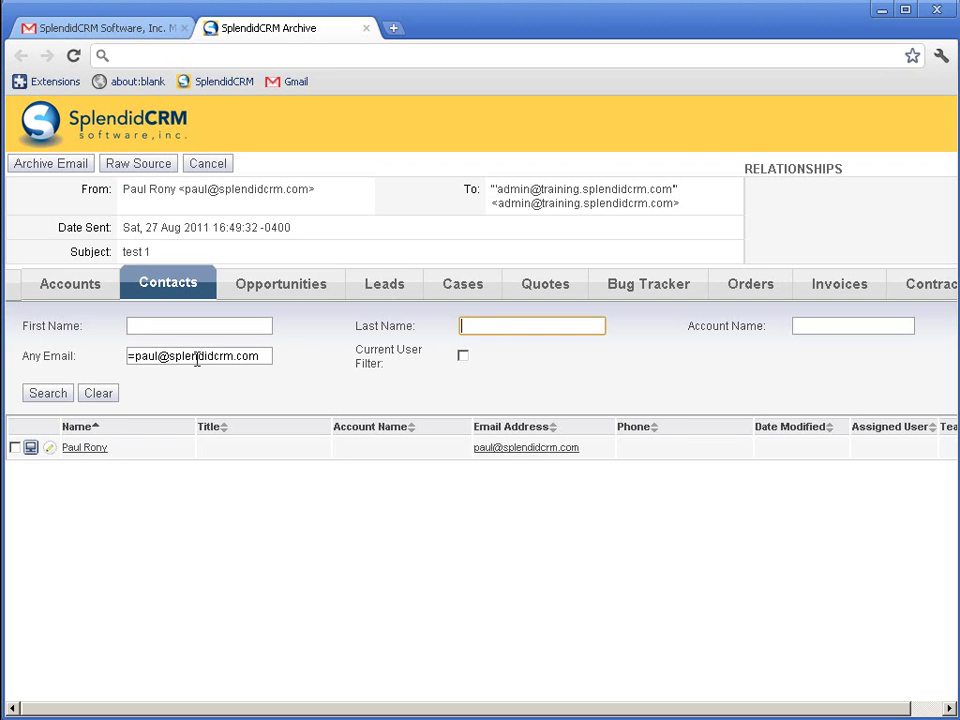
# Examine the raw source of the email from headers to body, and hide it again
pyautogui.click(137, 164)
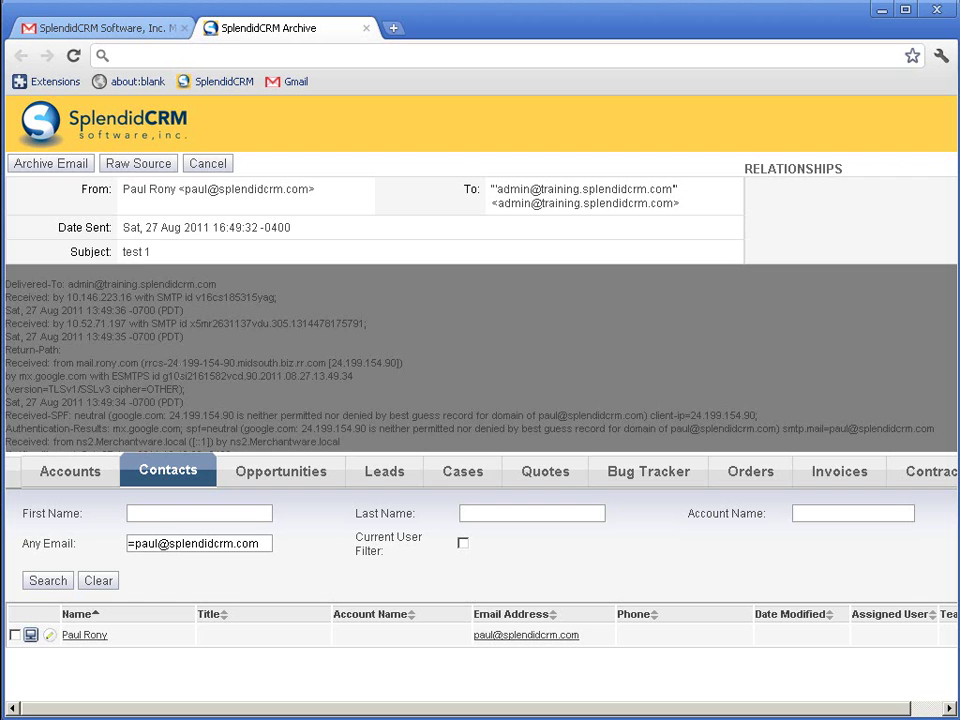
pyautogui.scroll(-10, 182, 380)
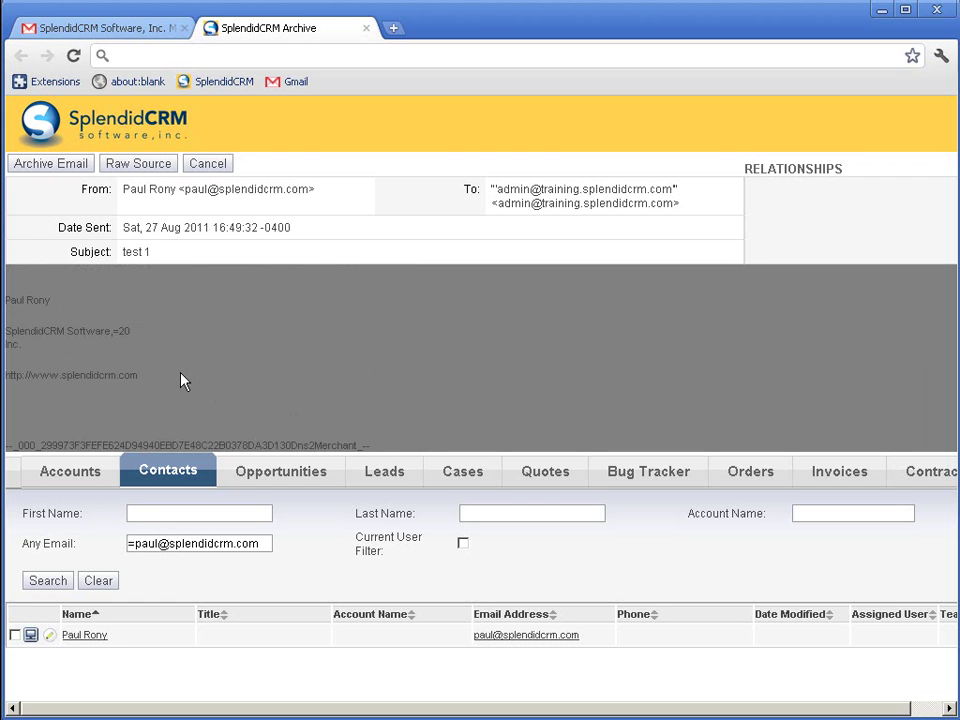
pyautogui.scroll(10, 182, 380)
pyautogui.click(140, 163)
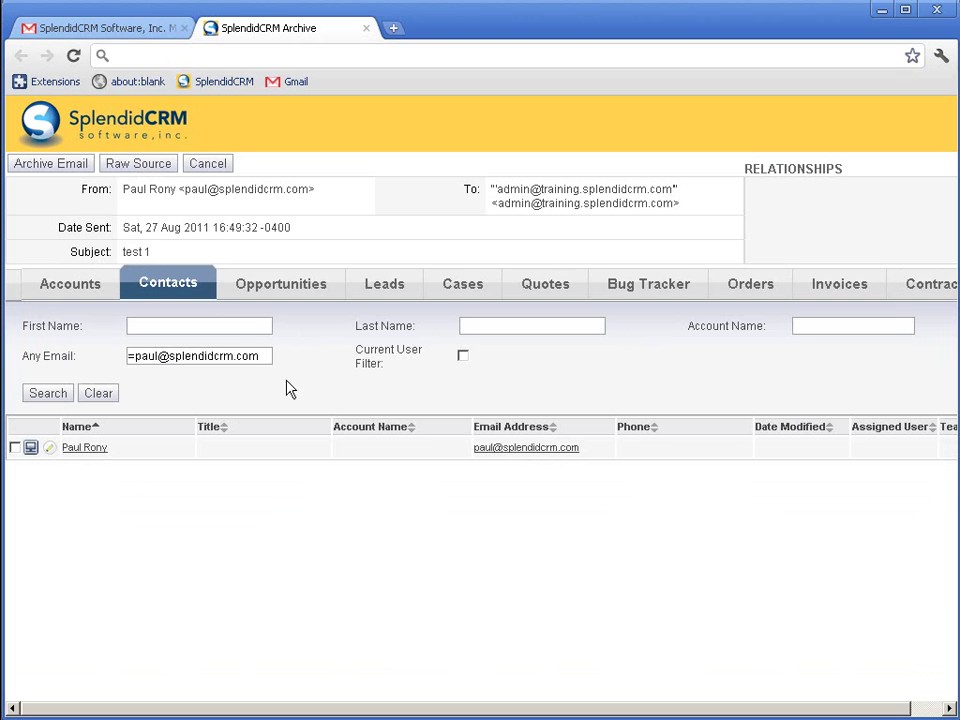
# Clear the Any Email filter and search contacts by the sender's exact last name, prefixed with "="
pyautogui.click(265, 355)
pyautogui.moveTo(265, 355); pyautogui.dragTo(15, 351)
pyautogui.press('BackSpace')
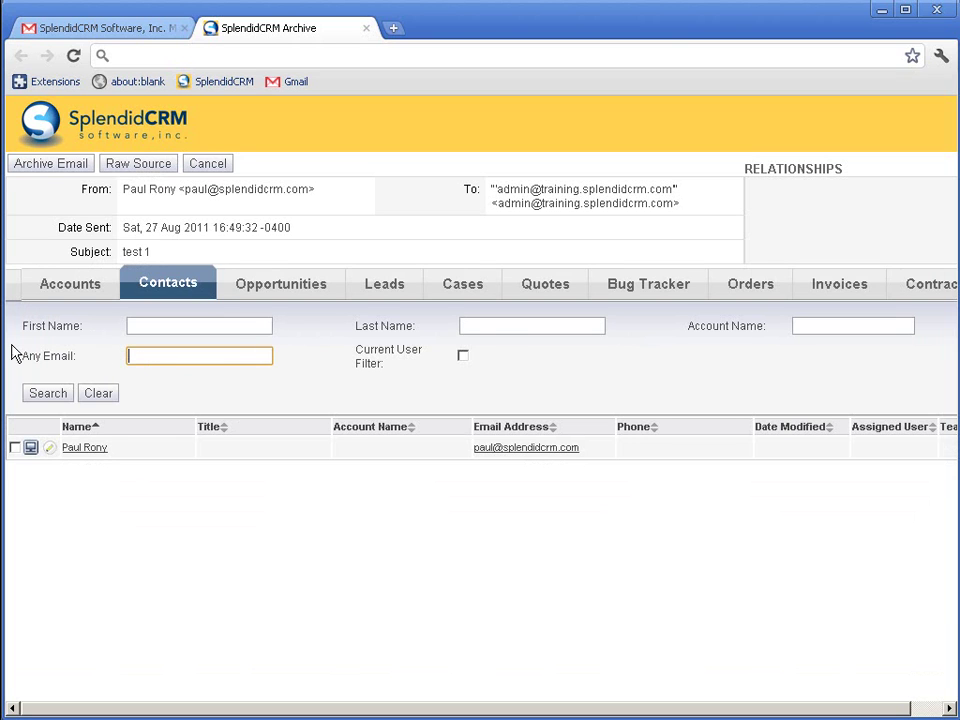
pyautogui.click(490, 325)
pyautogui.write('=Rony')
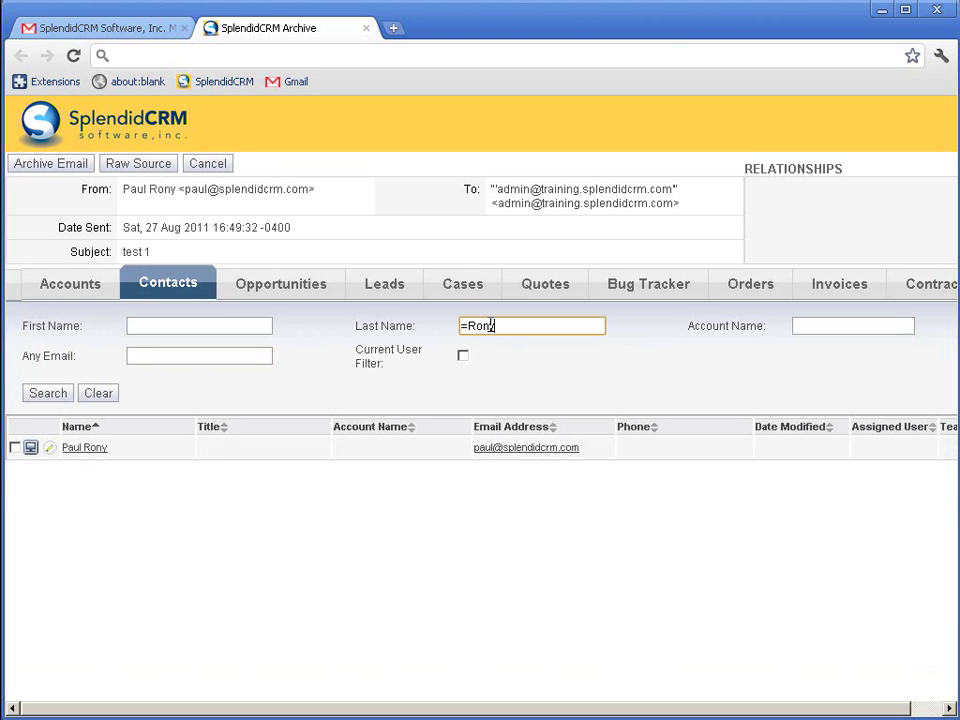
pyautogui.press('Return')
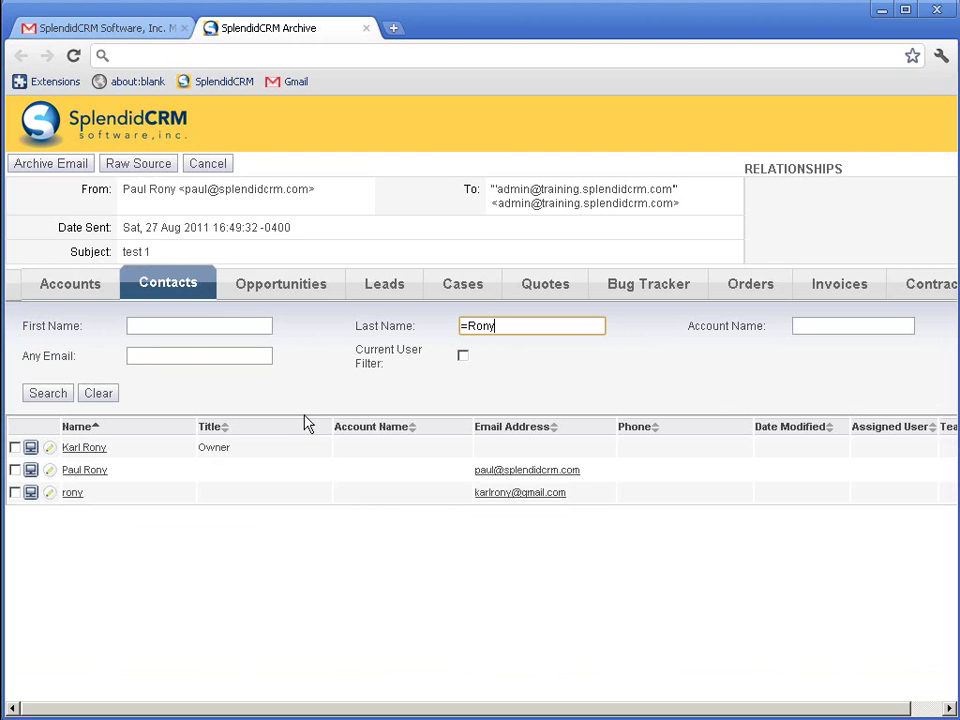
# Select the first two contacts in the results as relationships and archive the email
pyautogui.click(15, 448)
pyautogui.click(15, 470)
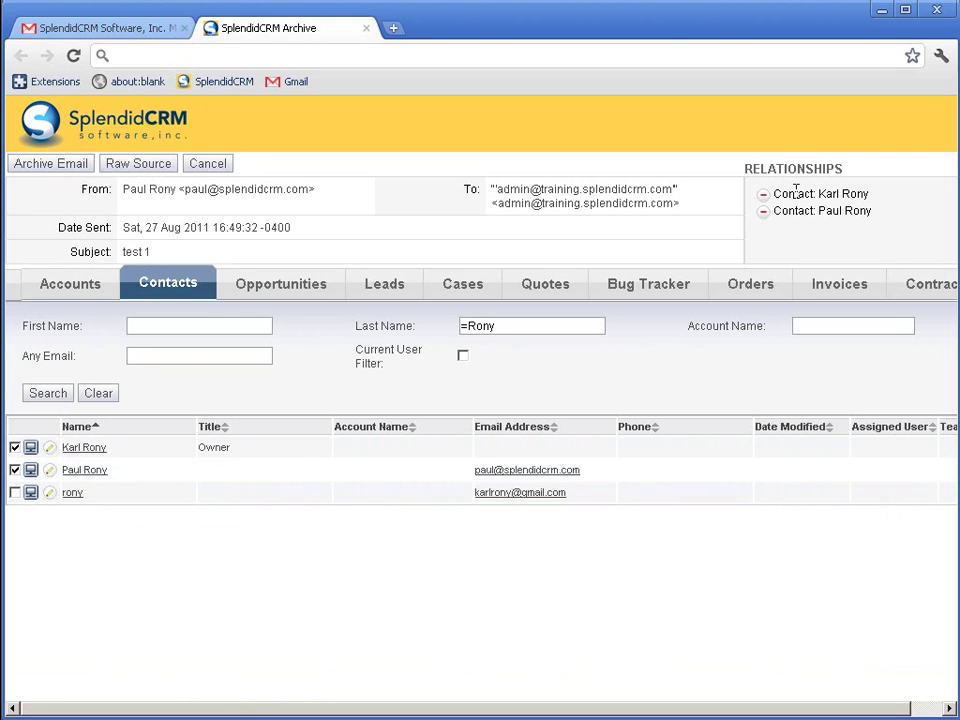
pyautogui.click(53, 166)
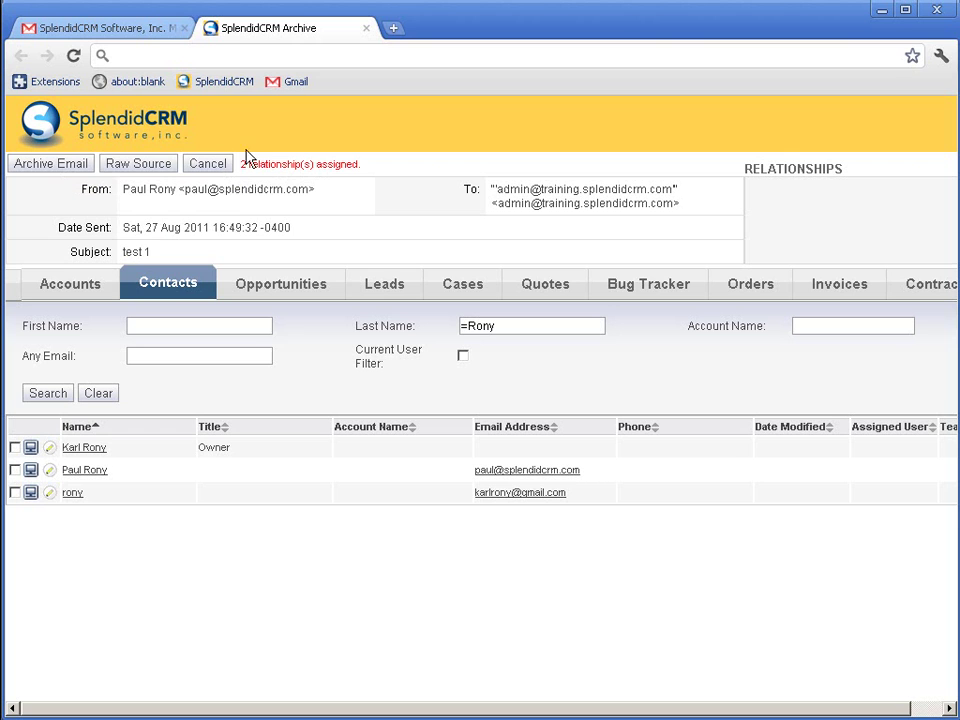
# Create and save a SplendidCRM account from the full block of company details on the SplendidCRM website's Contact Us page
pyautogui.click(223, 88)
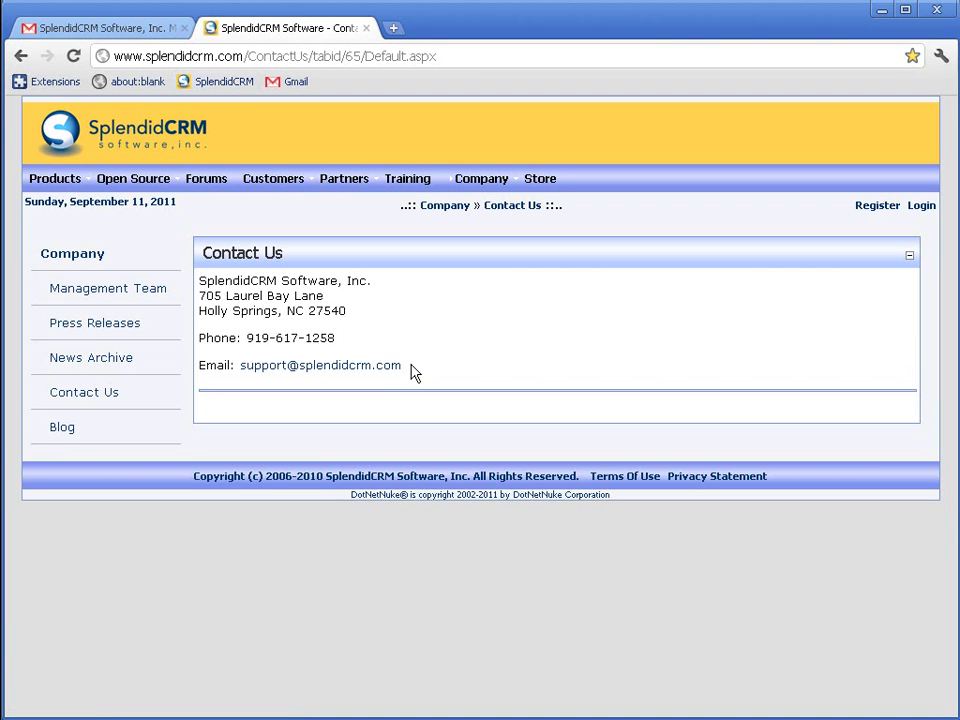
pyautogui.moveTo(404, 367); pyautogui.dragTo(197, 275)
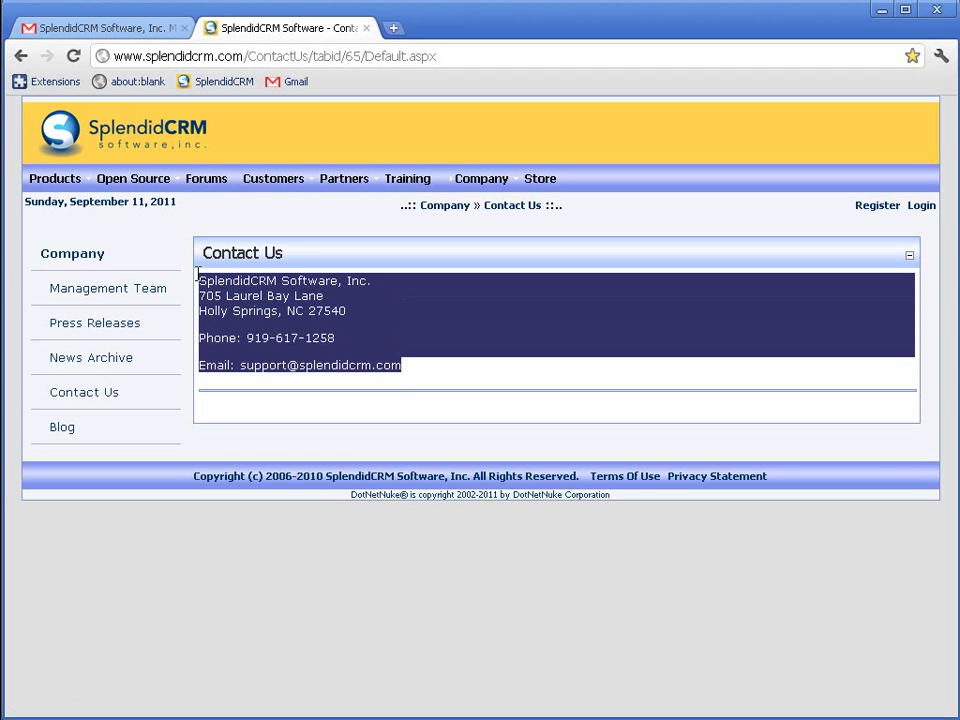
pyautogui.rightClick(313, 309)
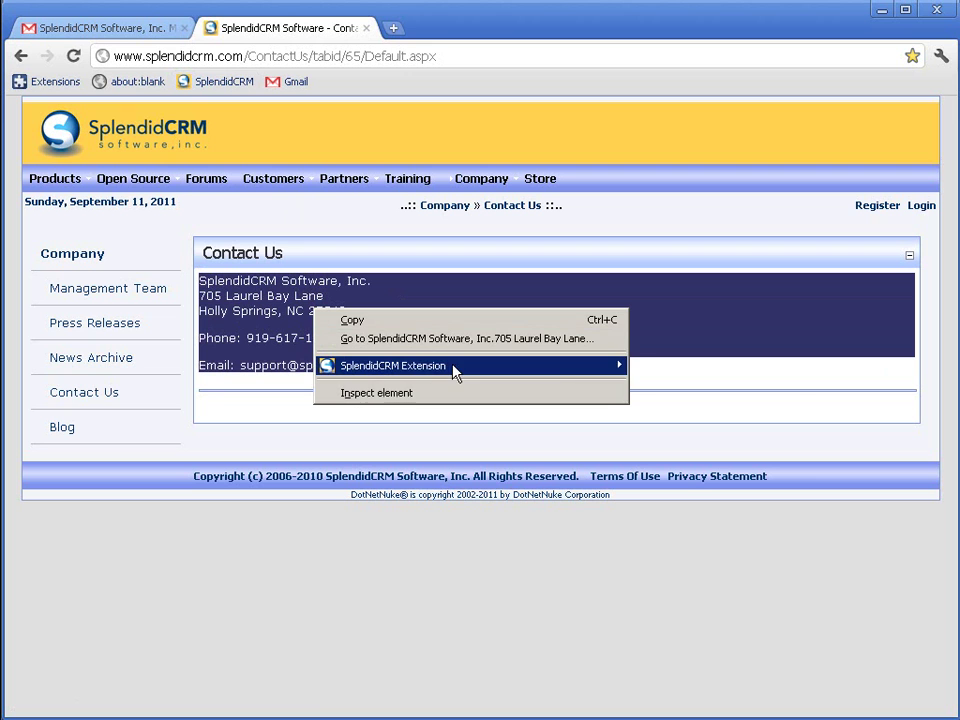
pyautogui.moveTo(455, 370)
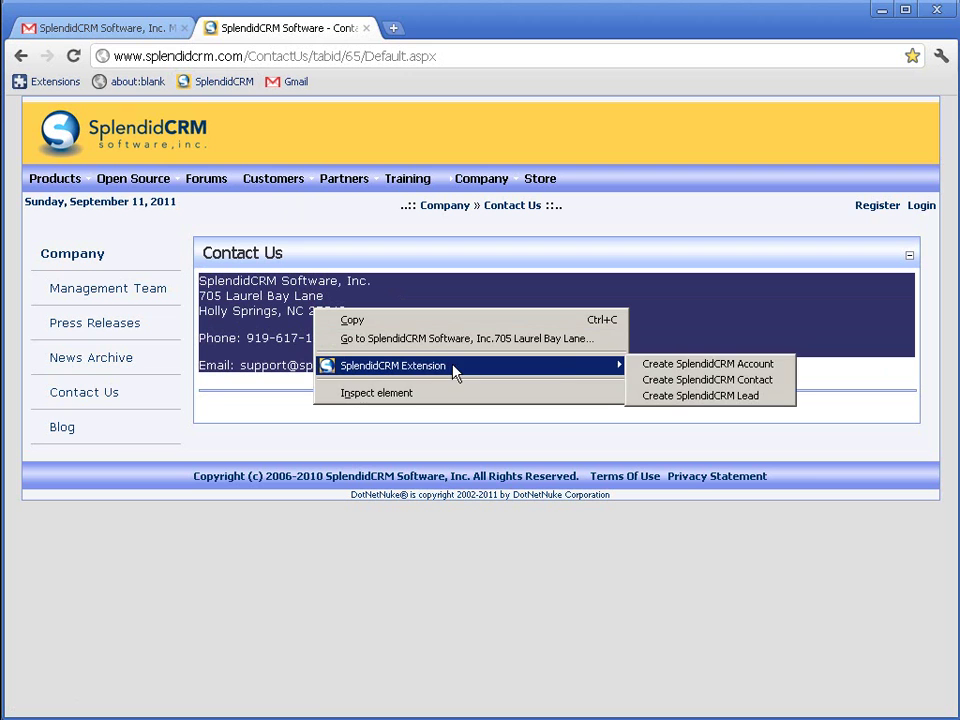
pyautogui.click(707, 365)
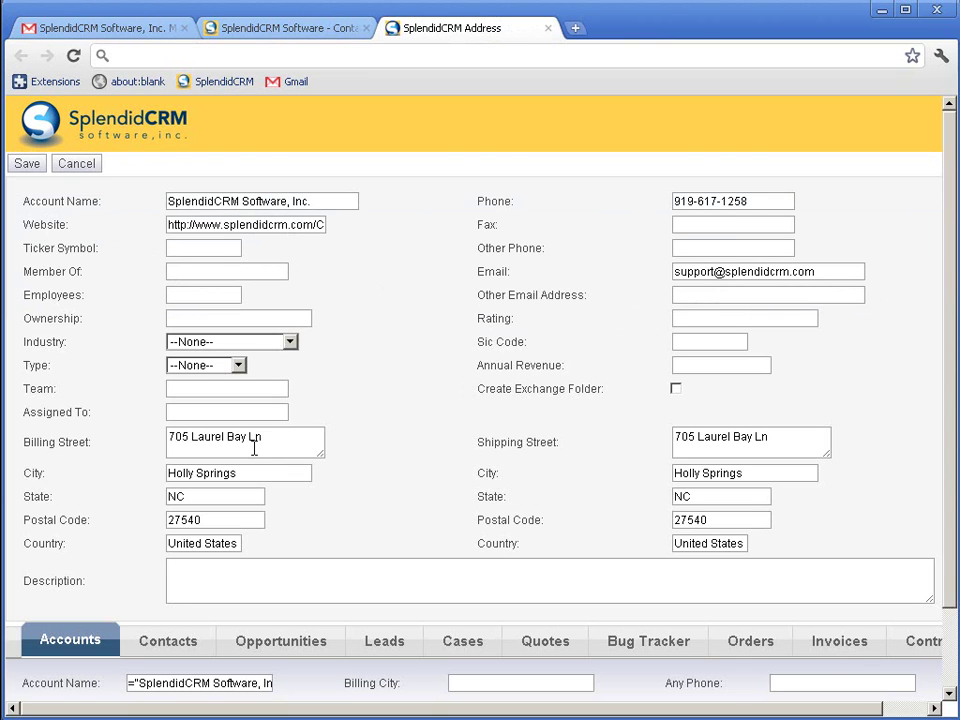
pyautogui.scroll(-1, 383, 474)
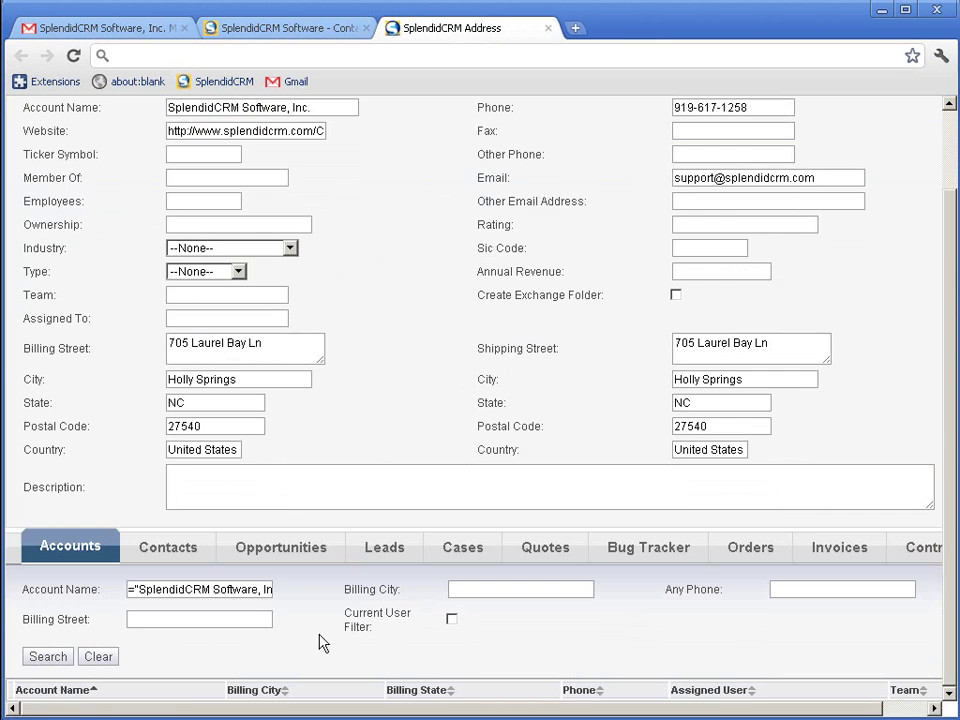
pyautogui.scroll(1, 313, 690)
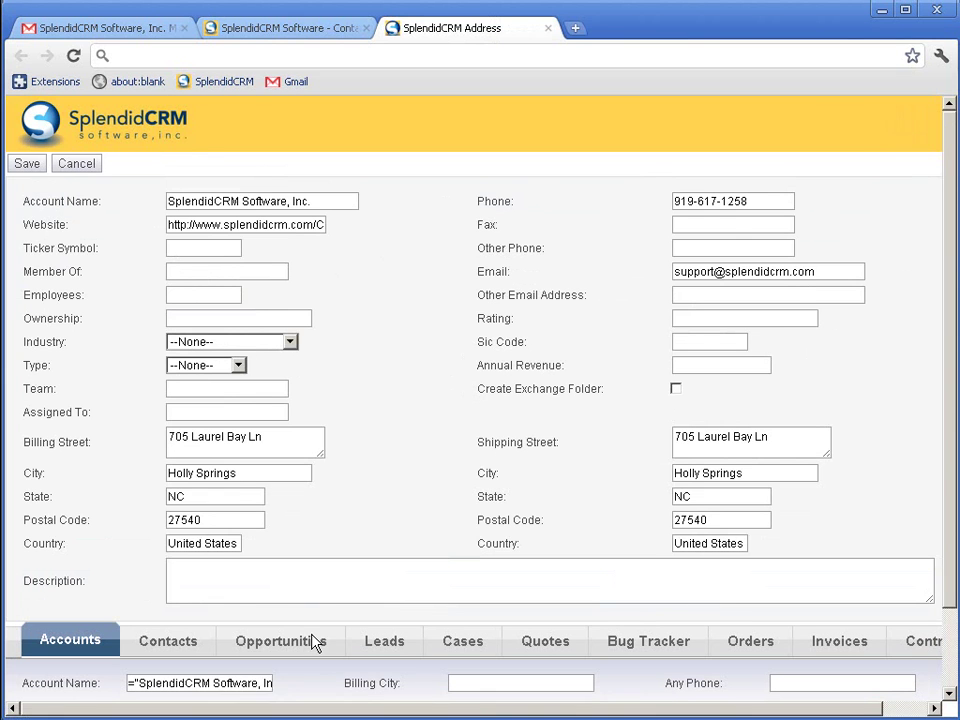
pyautogui.click(26, 163)
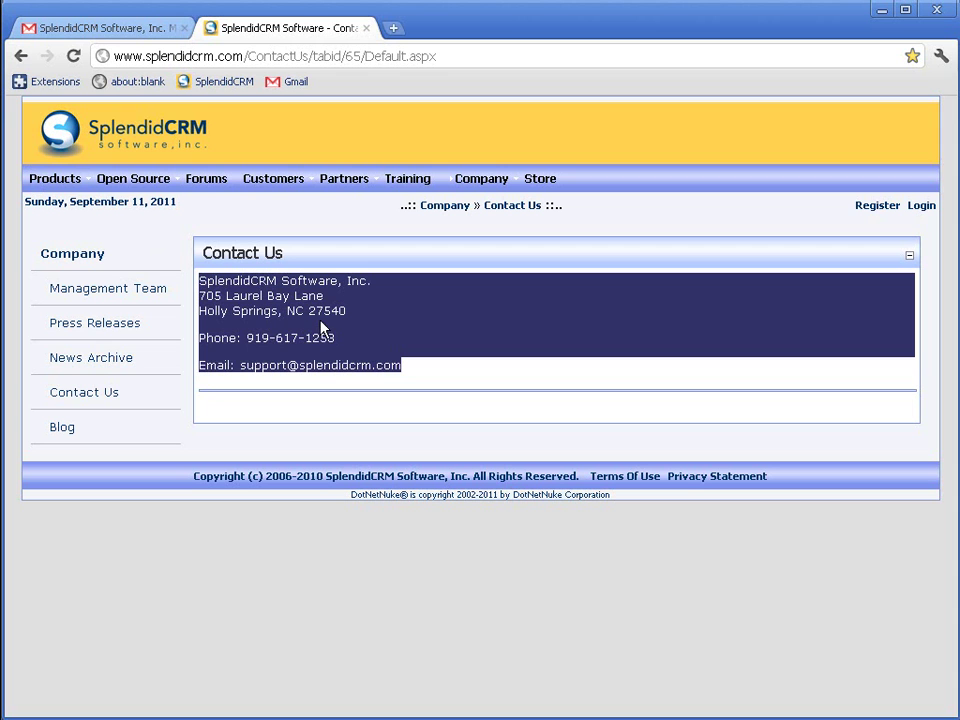
# Start another account from the same selected contact details and view the full record of the matching SplendidCRM Software, Inc. account
pyautogui.rightClick(321, 325)
pyautogui.moveTo(440, 377)
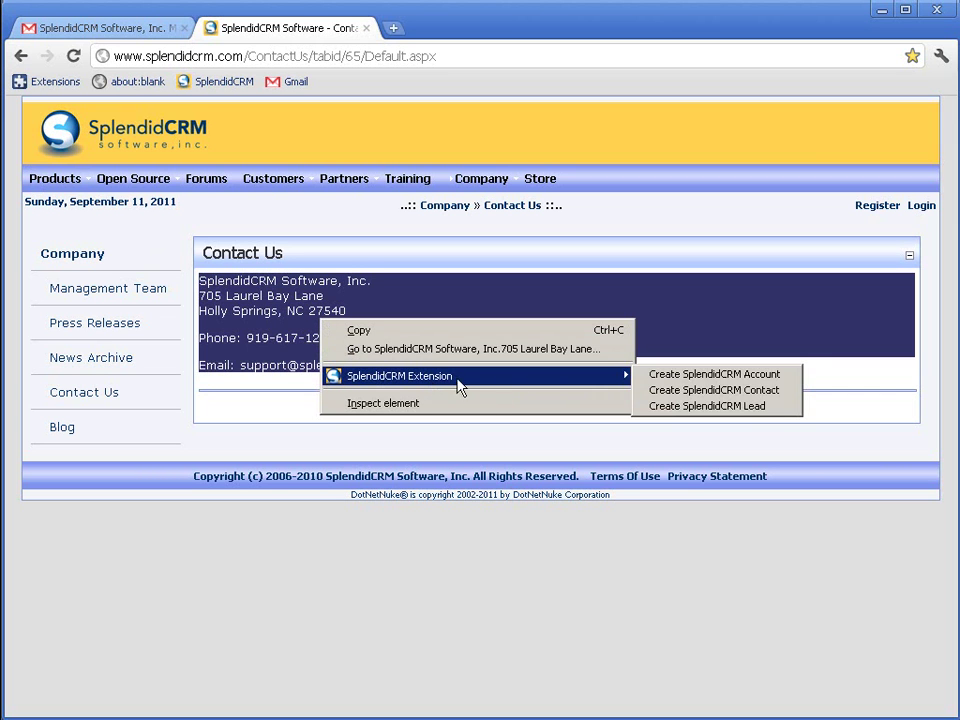
pyautogui.click(677, 379)
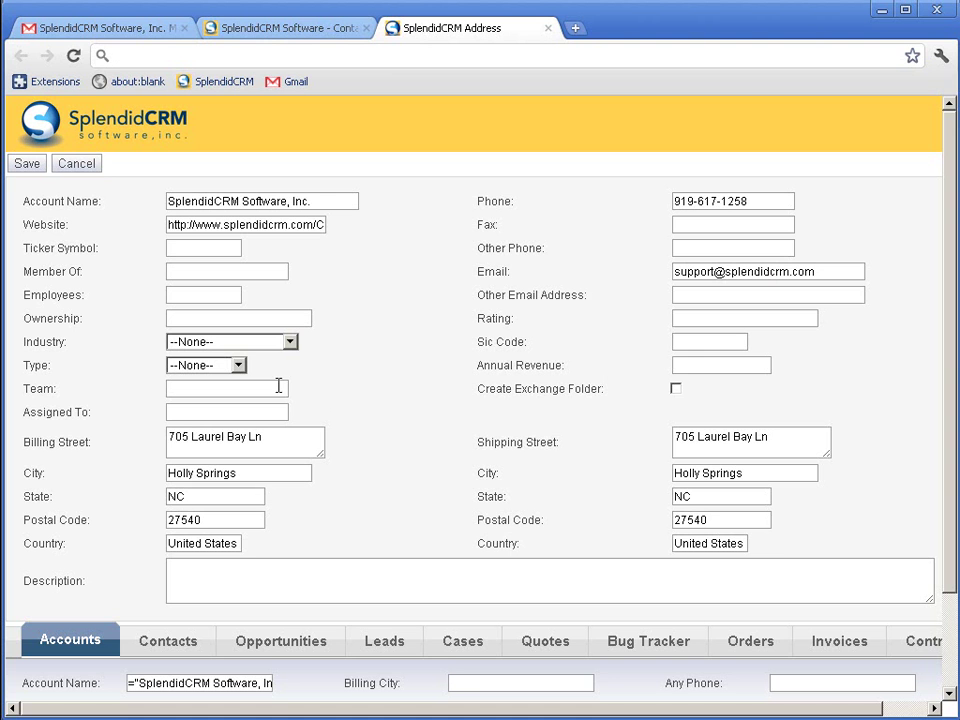
pyautogui.scroll(-1, 372, 415)
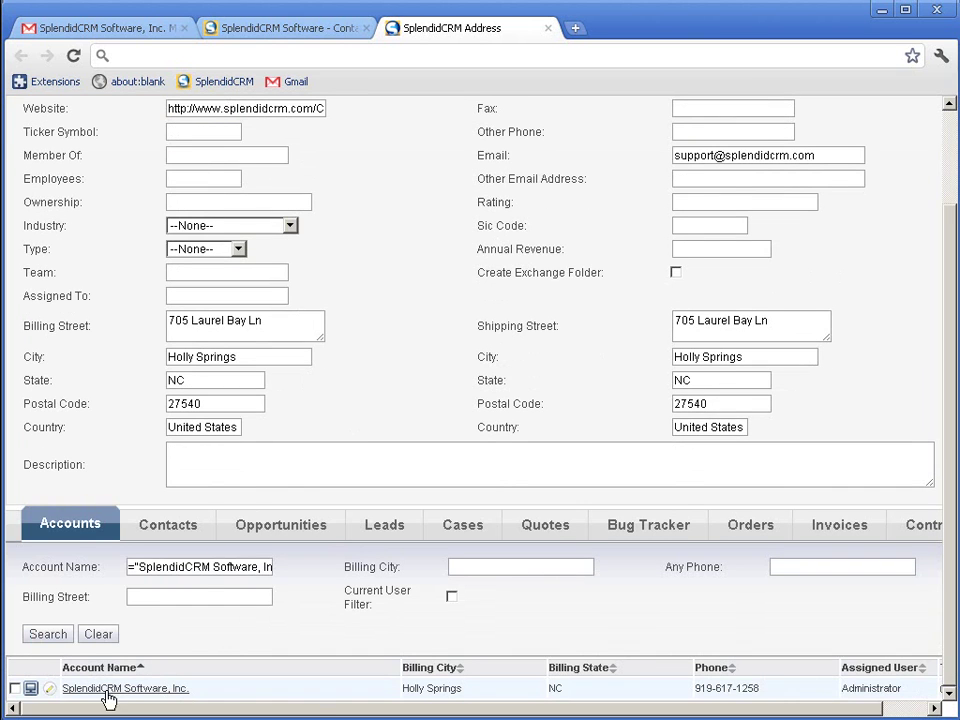
pyautogui.click(30, 689)
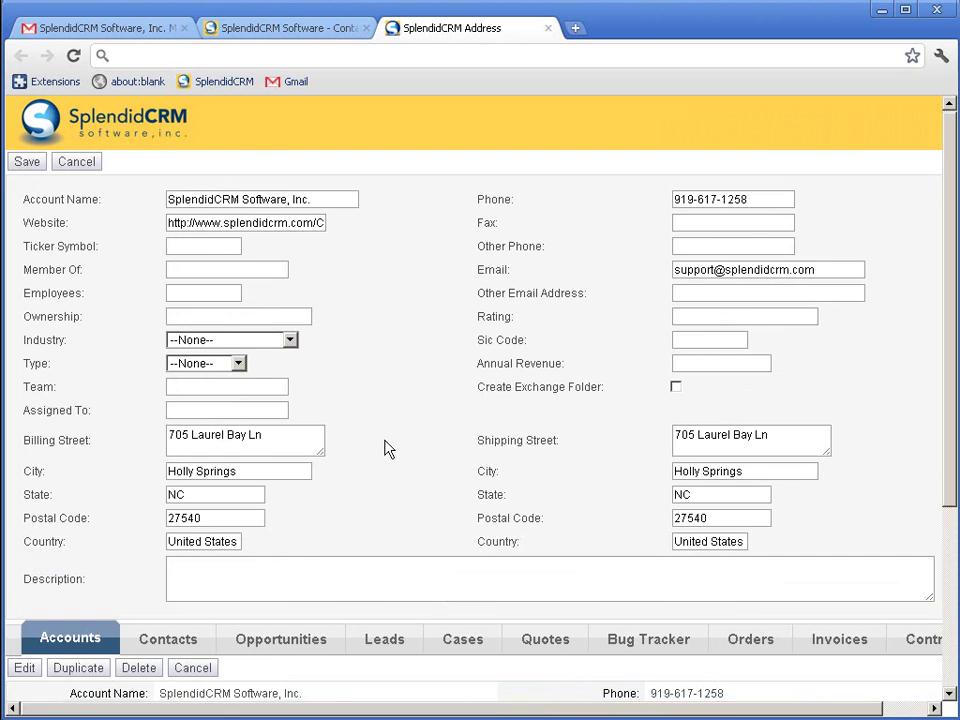
pyautogui.scroll(-3, 385, 453)
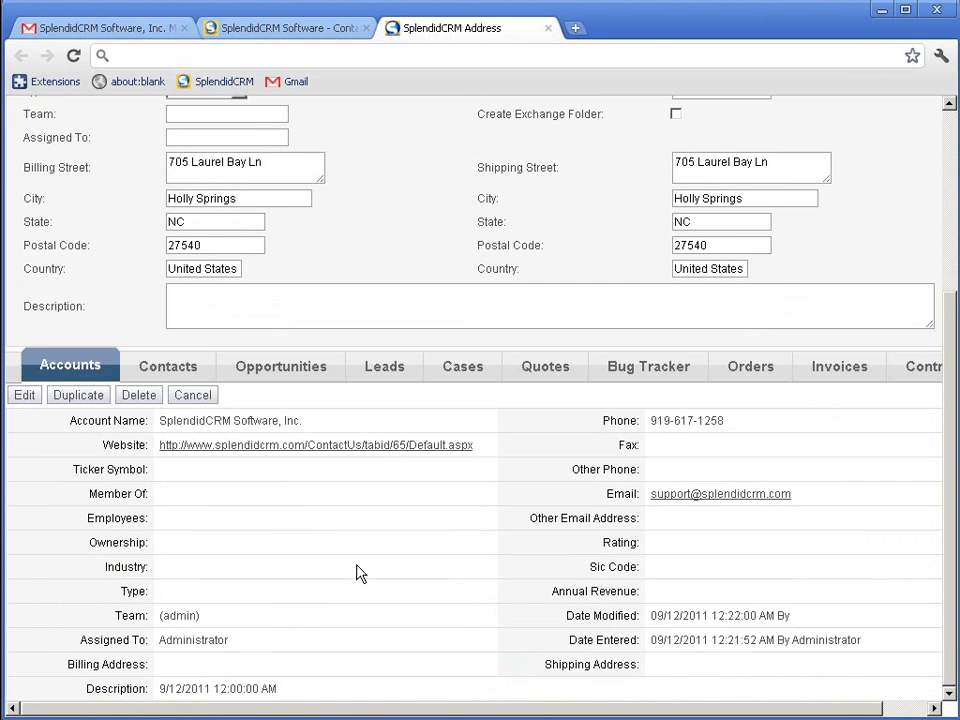
# Discard the second account form and start a contact from the same selected company details on the Contact Us page
pyautogui.scroll(3, 340, 555)
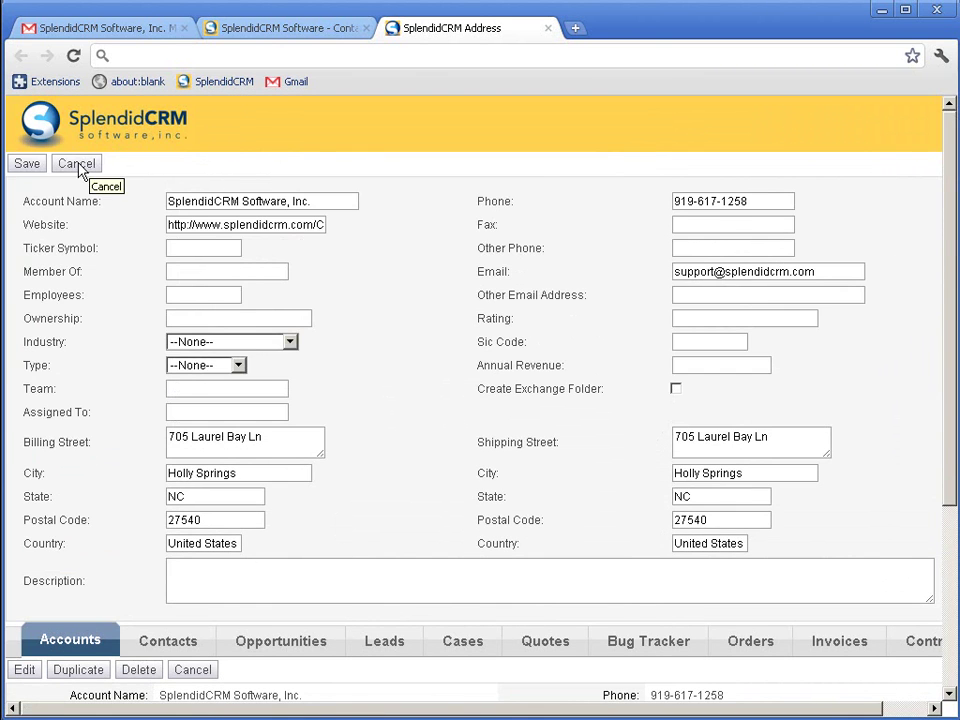
pyautogui.click(79, 163)
pyautogui.rightClick(385, 325)
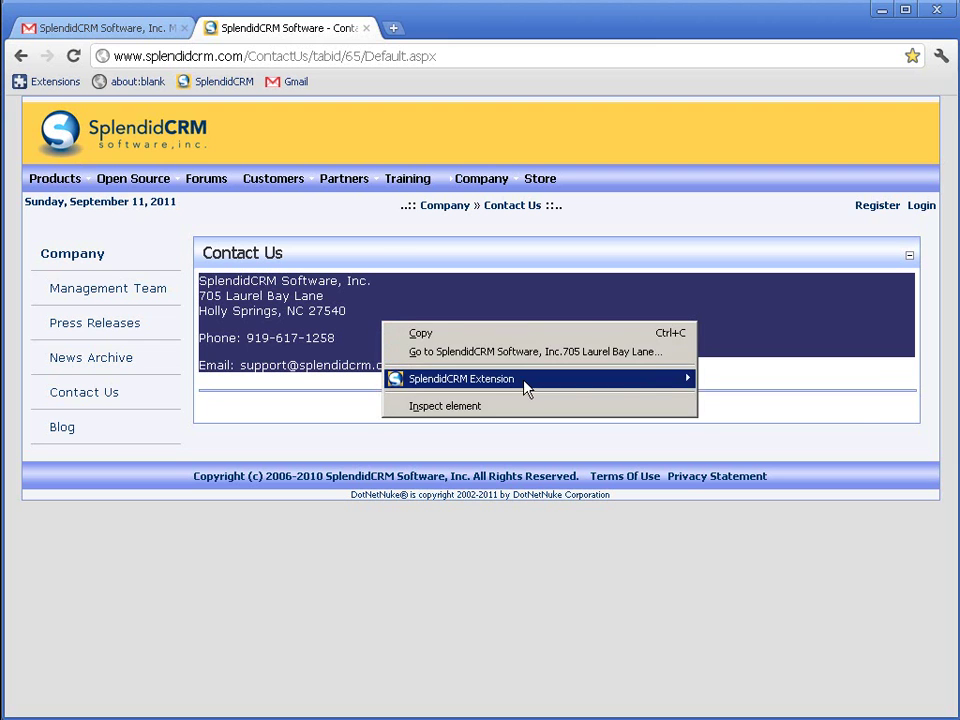
pyautogui.moveTo(618, 388)
pyautogui.click(782, 393)
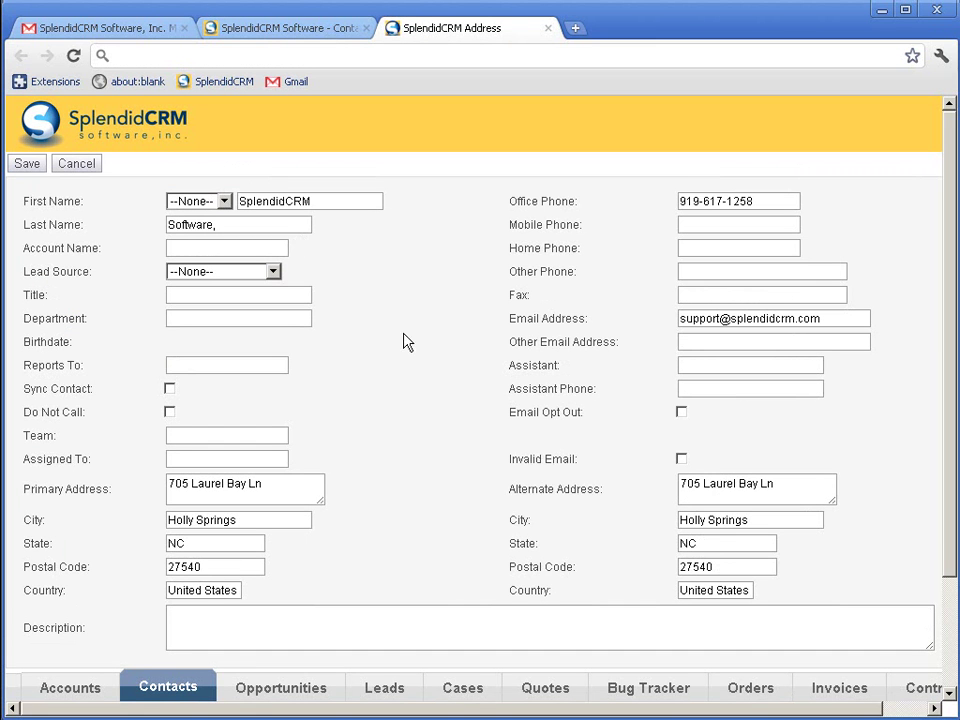
# Examine the First Name and Last Name values filled into the contact form
pyautogui.moveTo(326, 201); pyautogui.dragTo(219, 206)
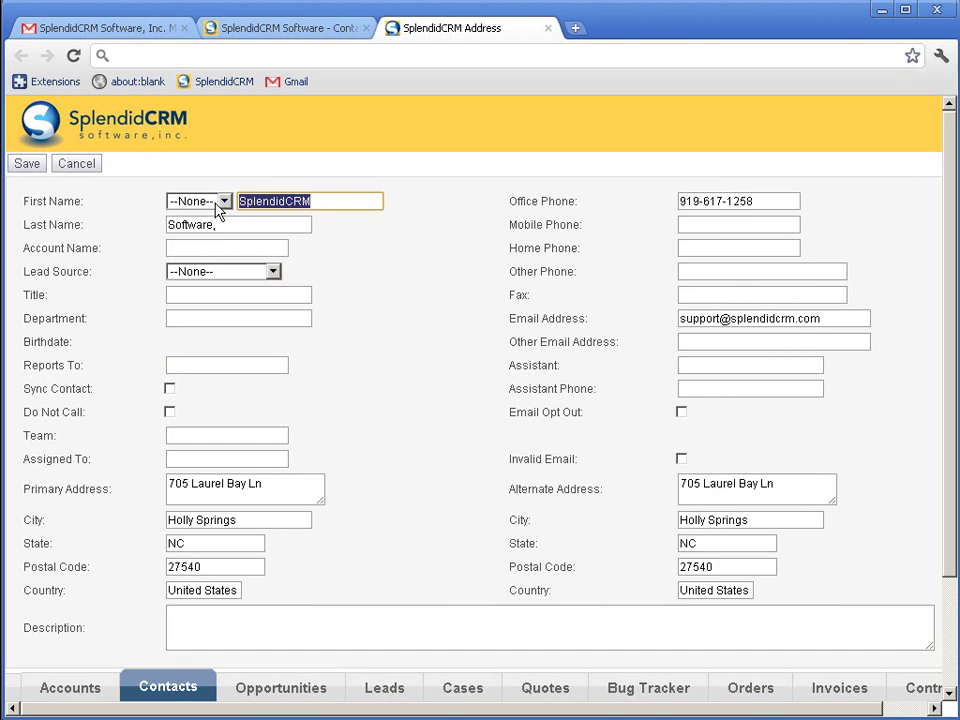
pyautogui.moveTo(241, 225); pyautogui.dragTo(148, 233)
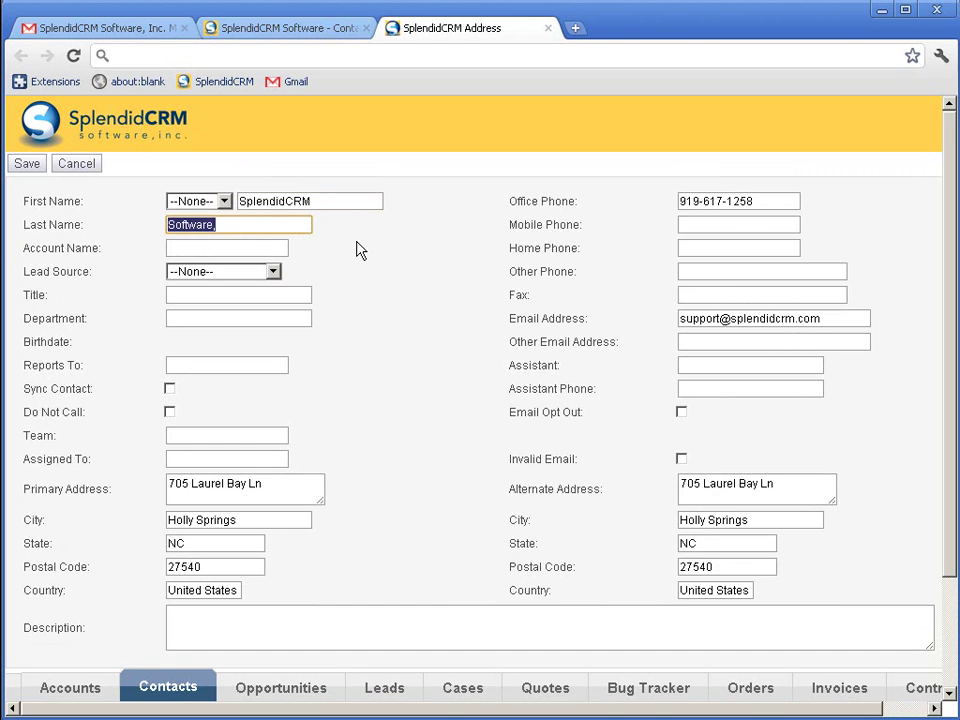
pyautogui.click(388, 336)
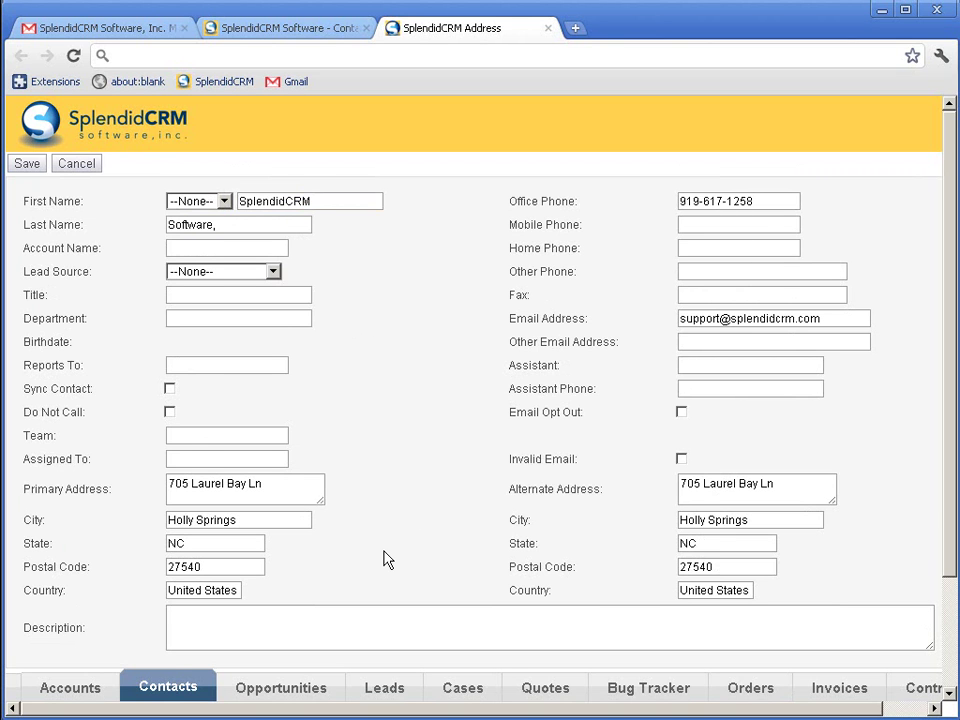
# Clear the Last Name and First Name filters and search existing contacts by the company's support email alone
pyautogui.scroll(-3, 388, 559)
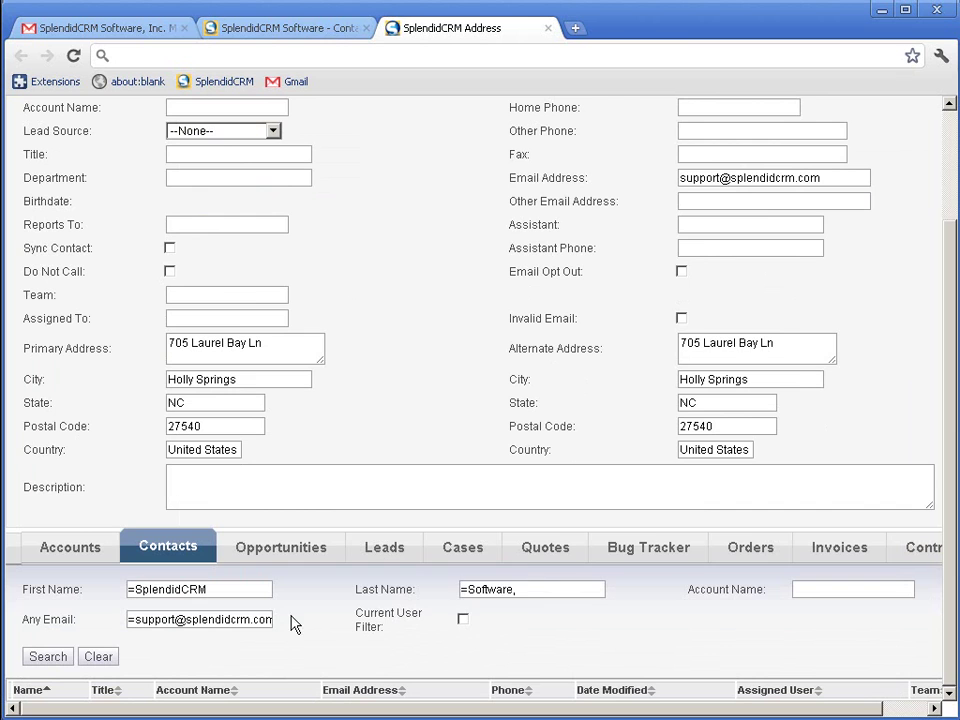
pyautogui.click(352, 577)
pyautogui.press('Delete')
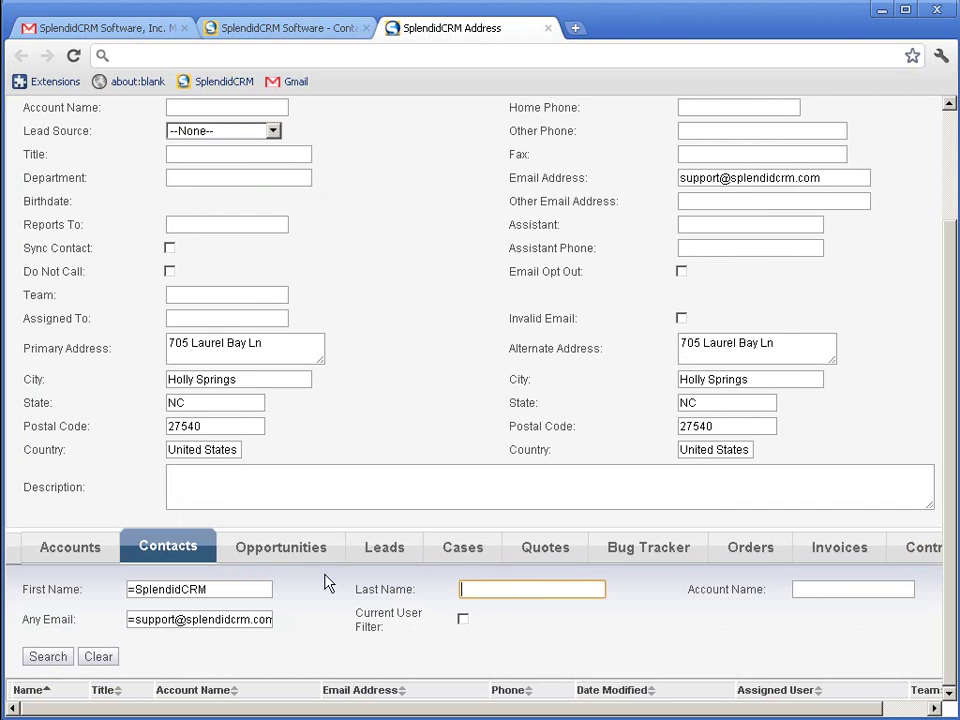
pyautogui.moveTo(242, 585); pyautogui.dragTo(85, 597)
pyautogui.press('Delete')
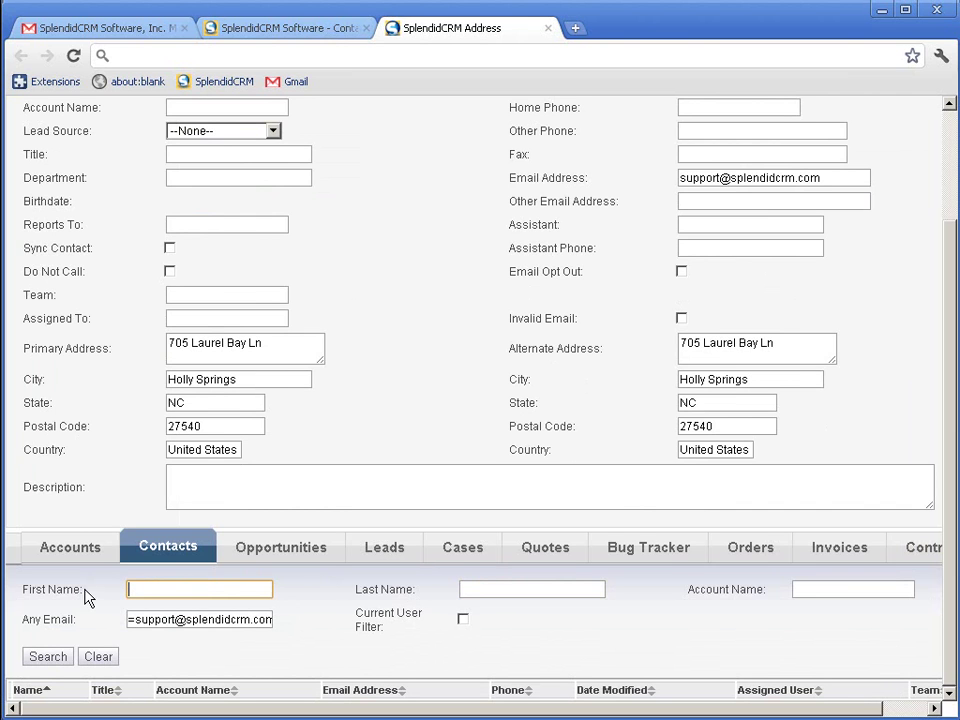
pyautogui.click(48, 657)
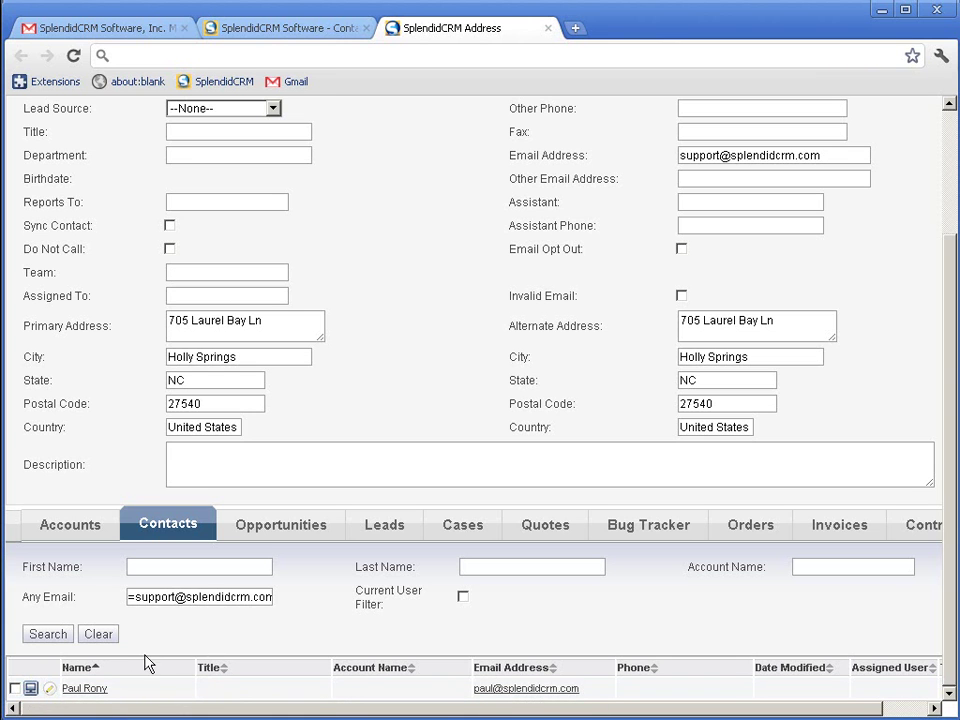
# View the full record of the contact matching the support email, including its email addresses, and discard the contact form
pyautogui.click(31, 690)
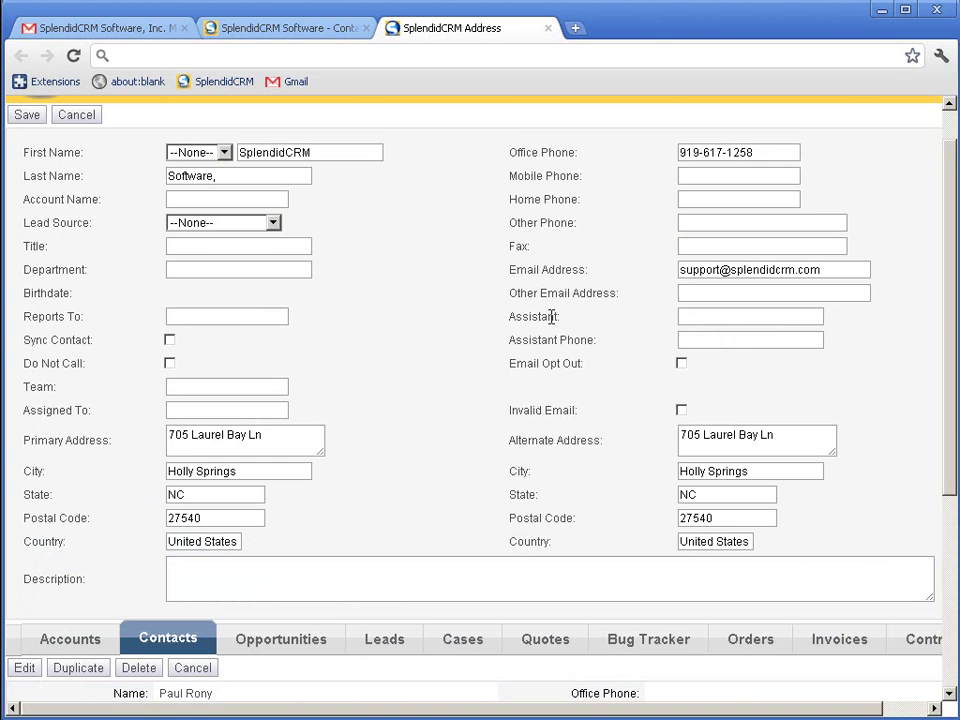
pyautogui.scroll(-3, 483, 378)
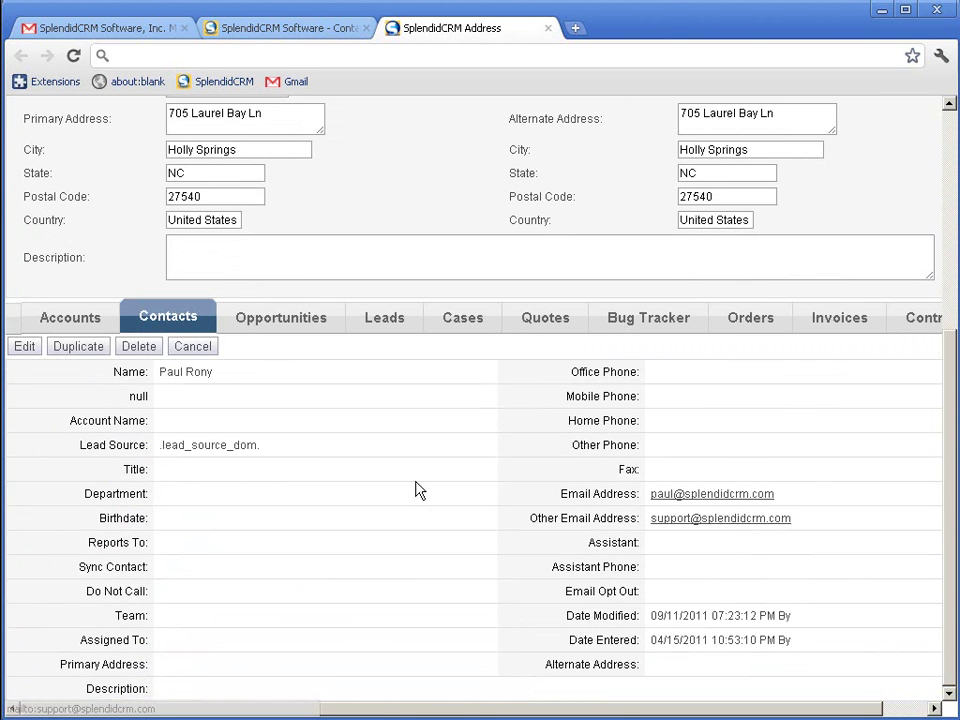
pyautogui.scroll(3, 420, 489)
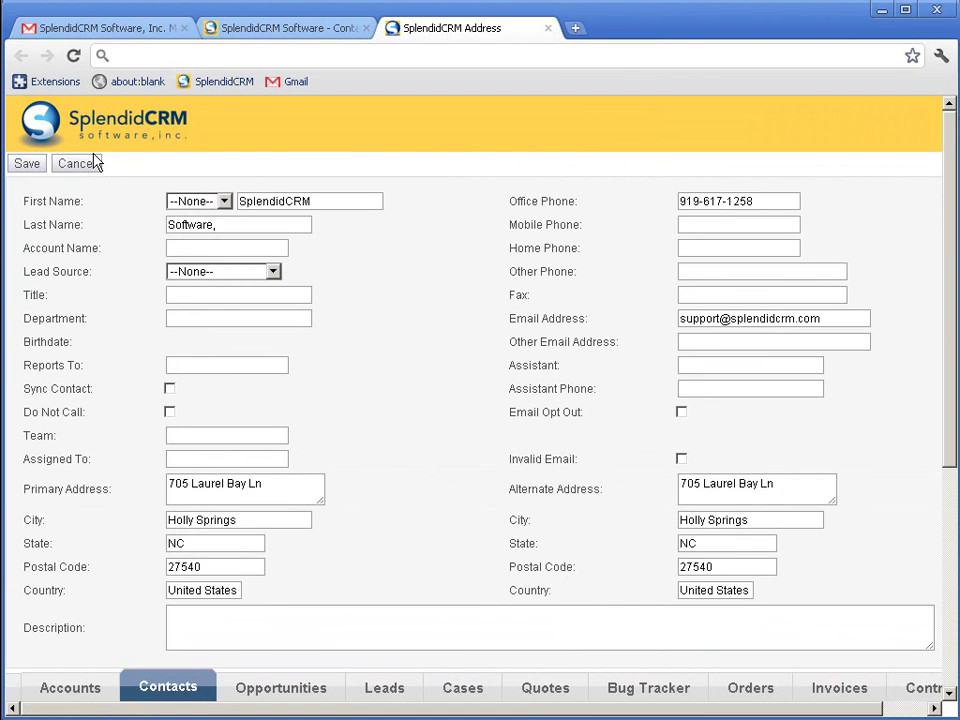
pyautogui.click(76, 163)
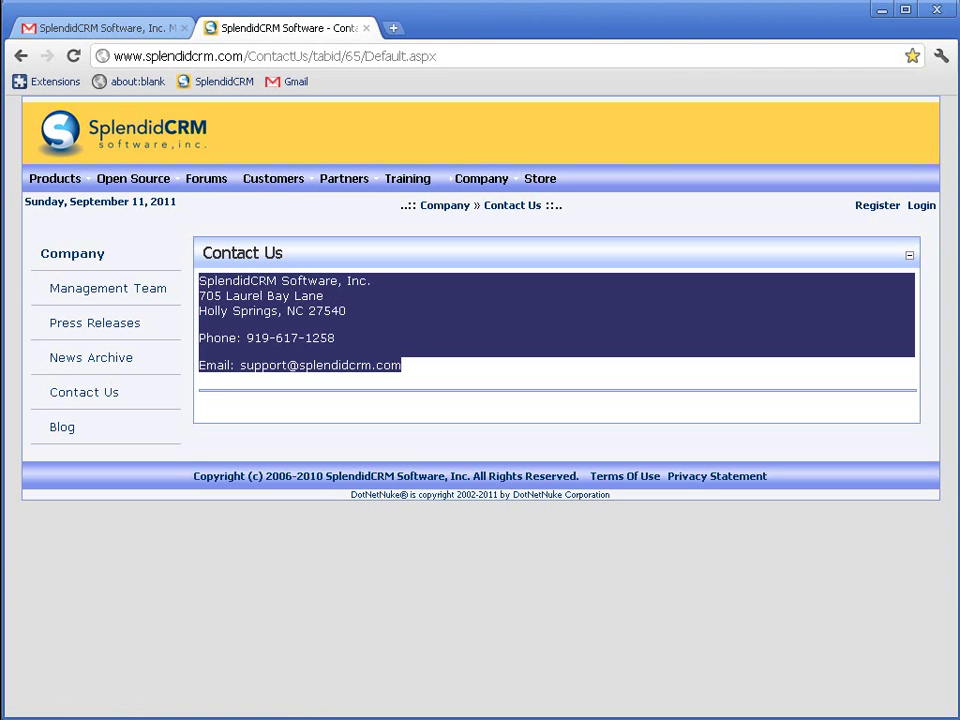